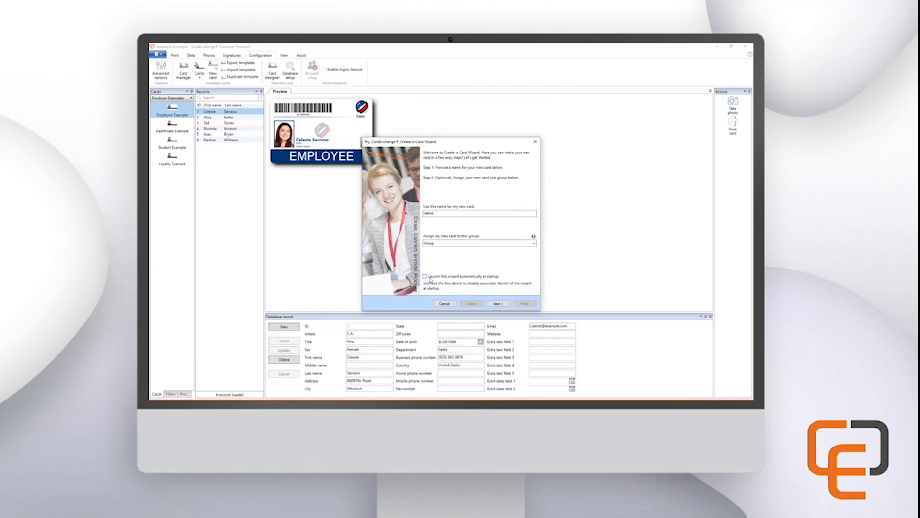
Step: Create the Demo card without wizard help and launch the Card Designer directly
left_click(498, 303)
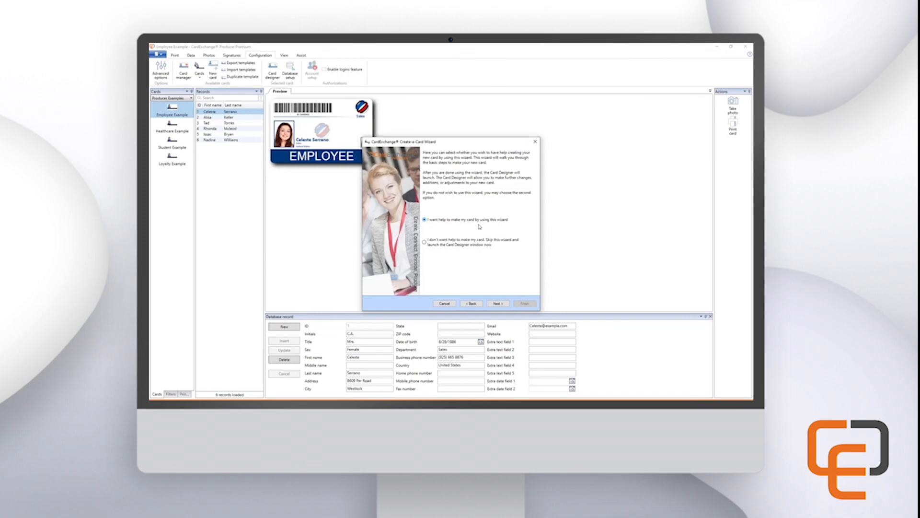
left_click(451, 243)
left_click(523, 304)
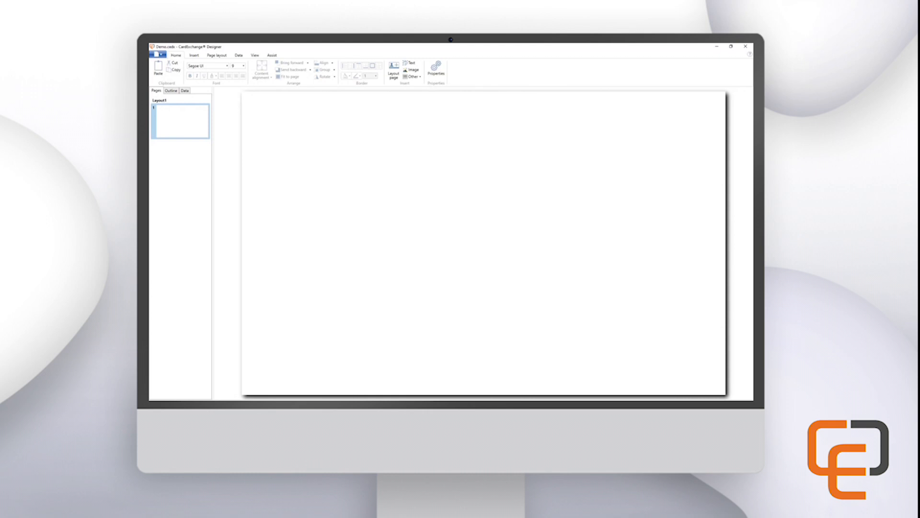
Step: Start a new database connection and add a database named Excel with the type Excel 2007 (.xlsx)
left_click(242, 58)
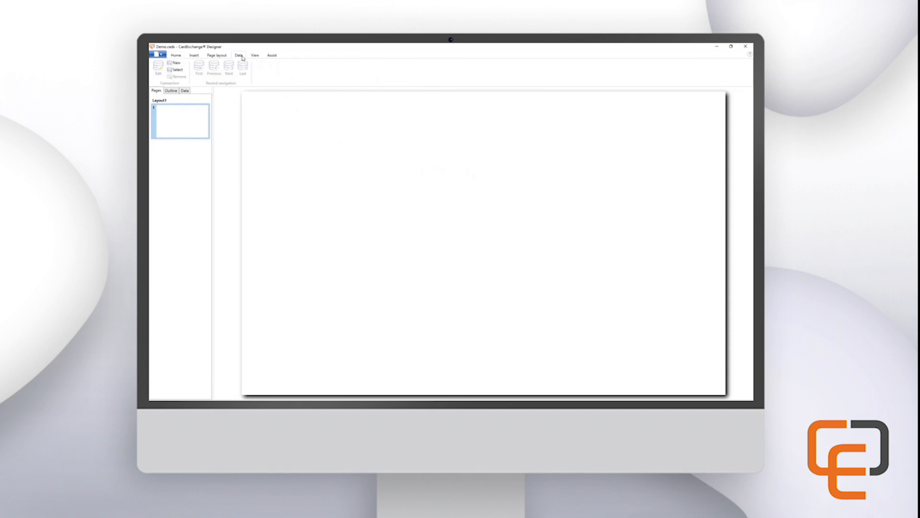
left_click(176, 63)
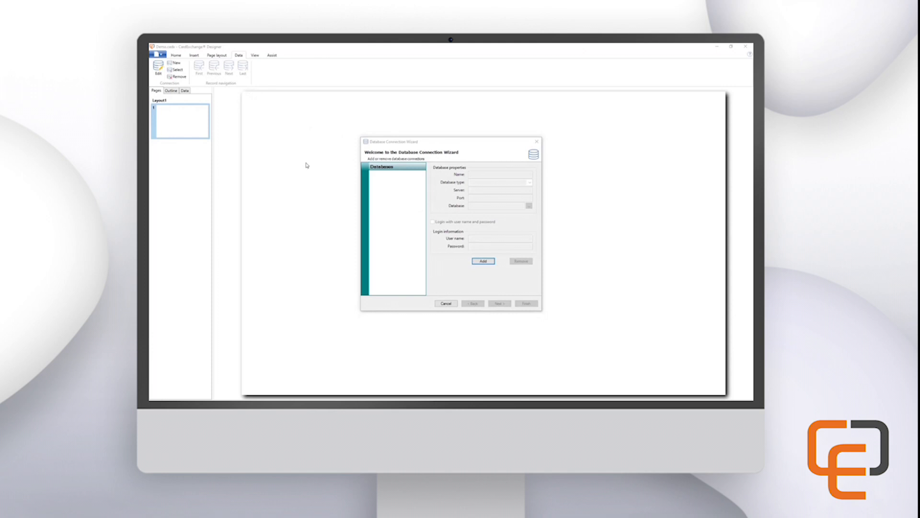
left_click(477, 262)
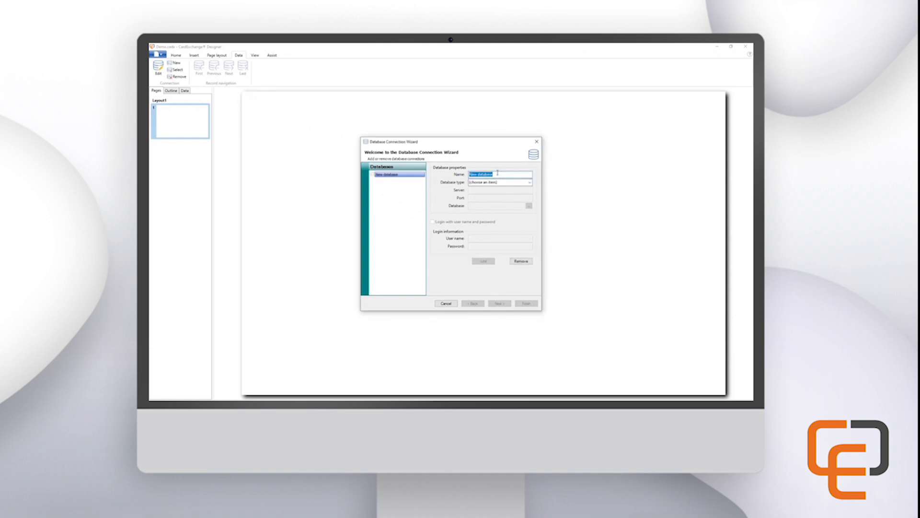
type("Excel")
left_click(522, 183)
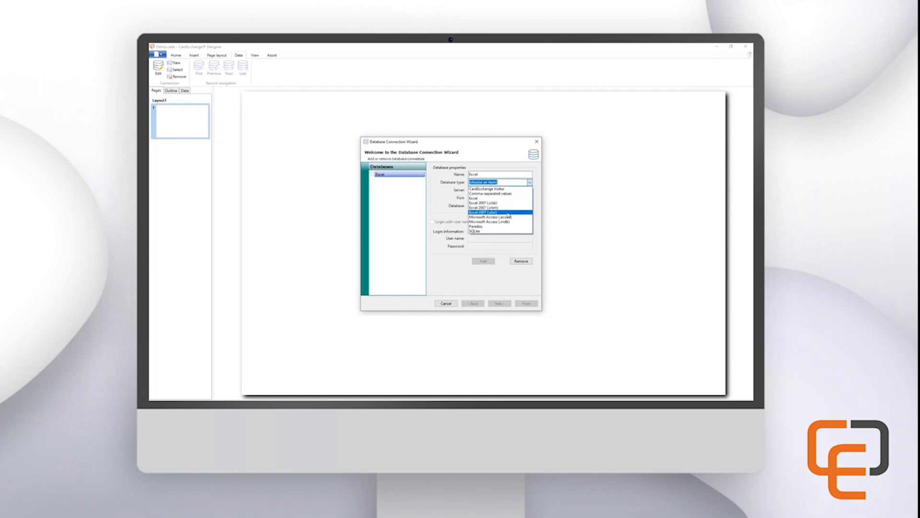
left_click(509, 213)
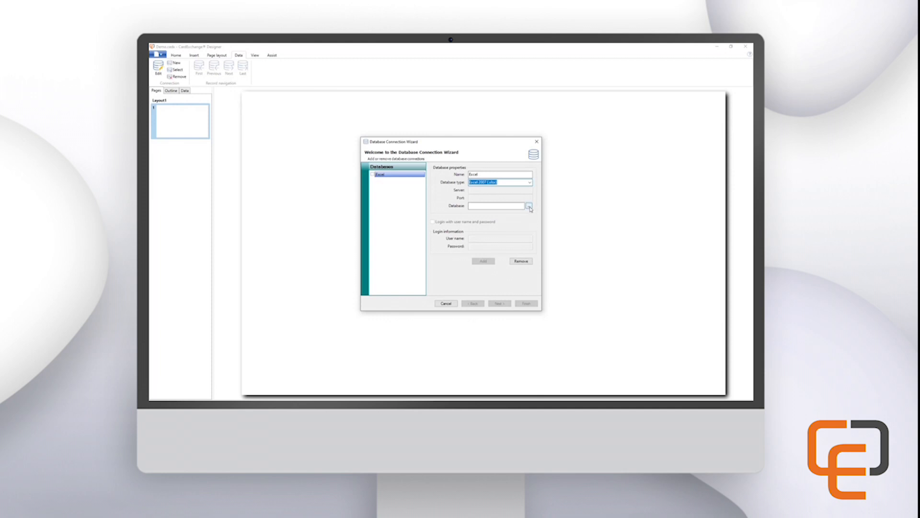
Step: Choose Sample Database.xlsx from the Databases folder as the source file and proceed to the view settings
left_click(529, 207)
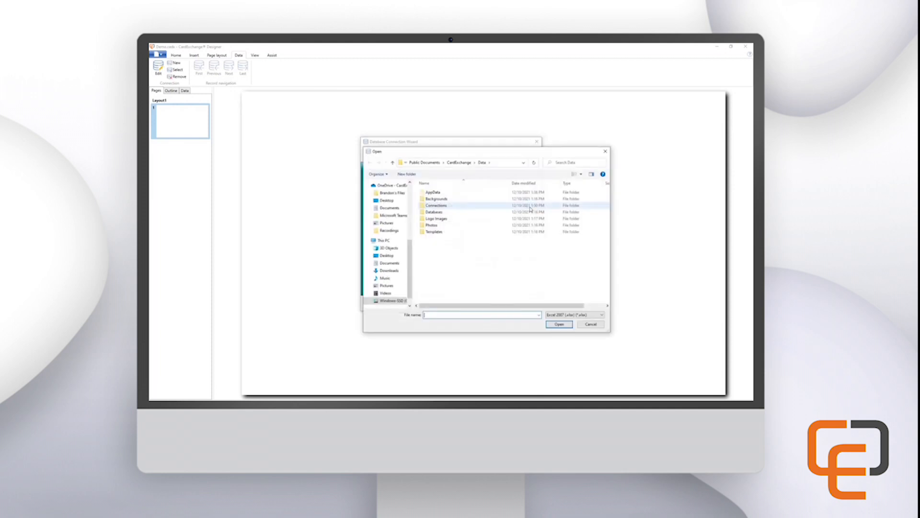
double_click(439, 213)
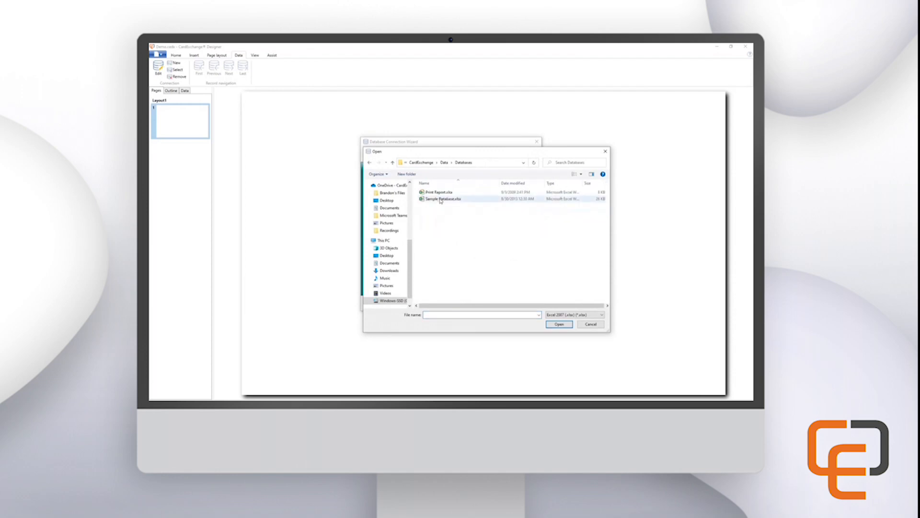
left_click(440, 200)
double_click(441, 199)
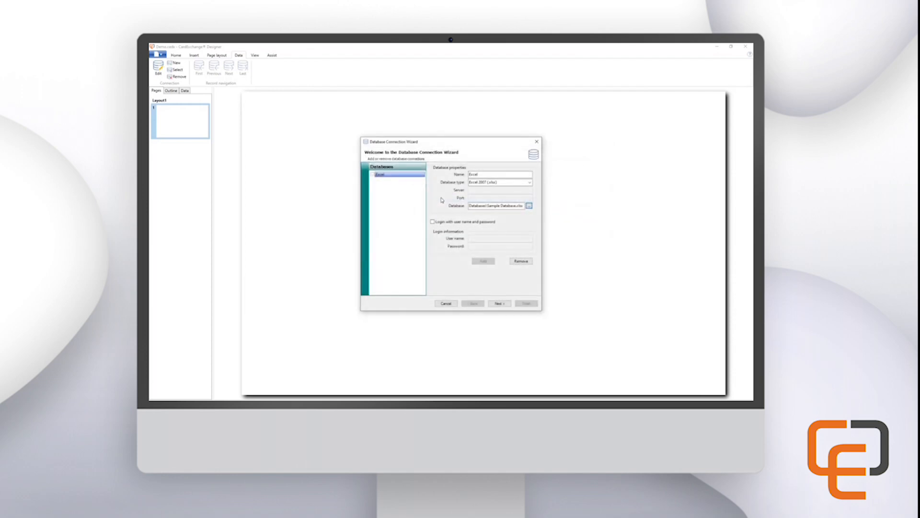
left_click(399, 175)
left_click(497, 304)
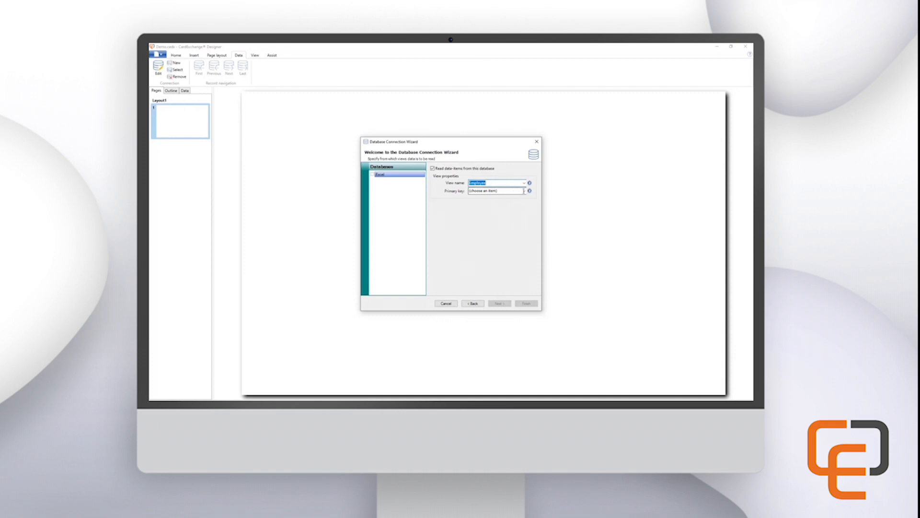
Step: Set ID as the primary key of the Employee view and continue to the look-up settings
left_click(523, 191)
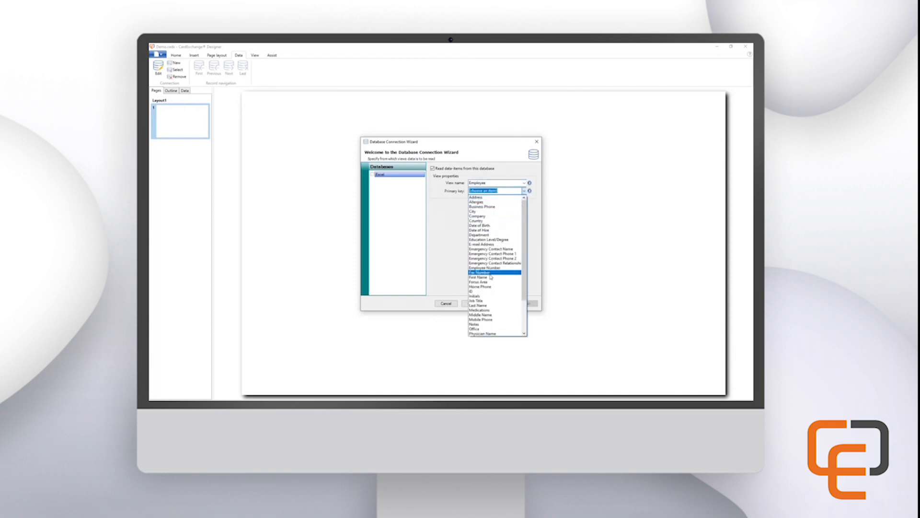
left_click(484, 291)
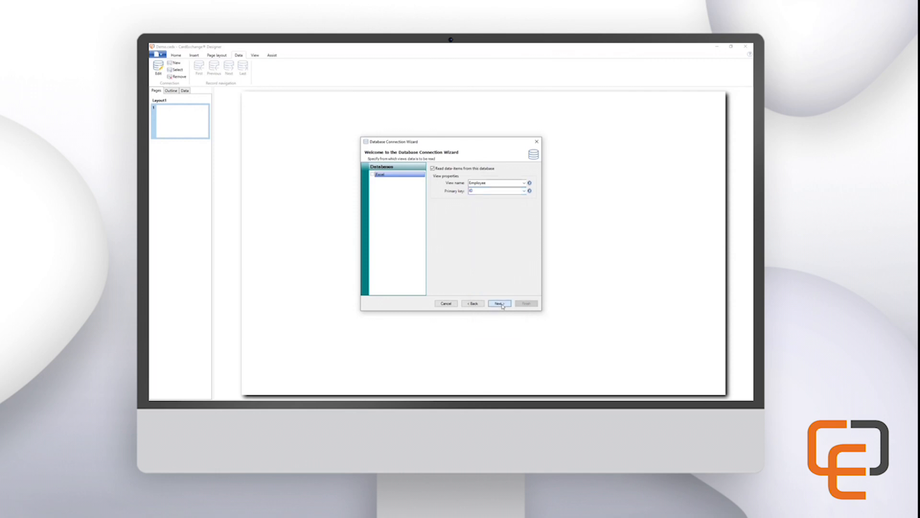
left_click(501, 304)
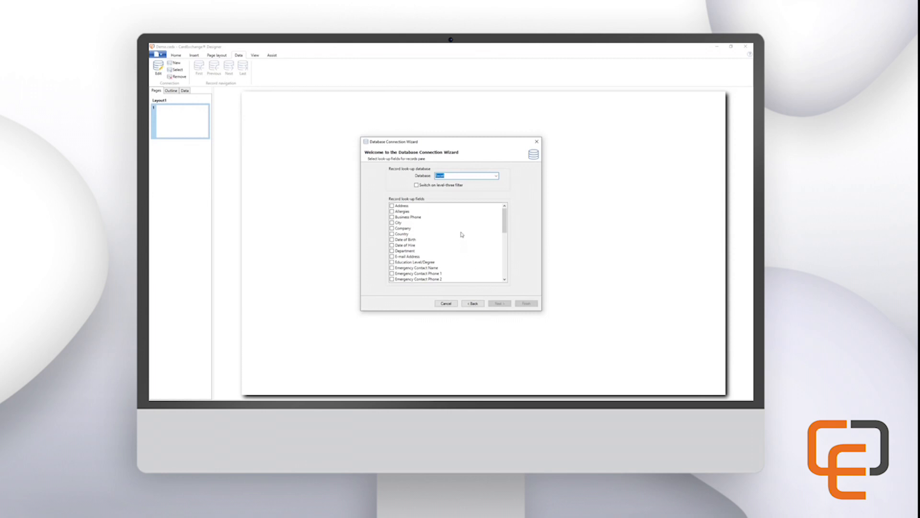
Step: Select First Name, Last Name and ID as record look-up fields, and allow editing of database records
scroll(422, 237, "down", 3)
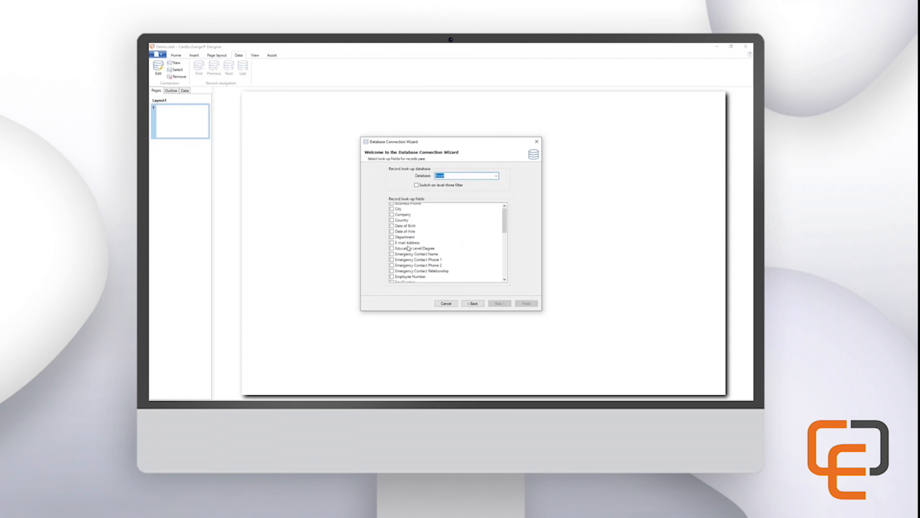
scroll(410, 248, "down", 1)
left_click(414, 234)
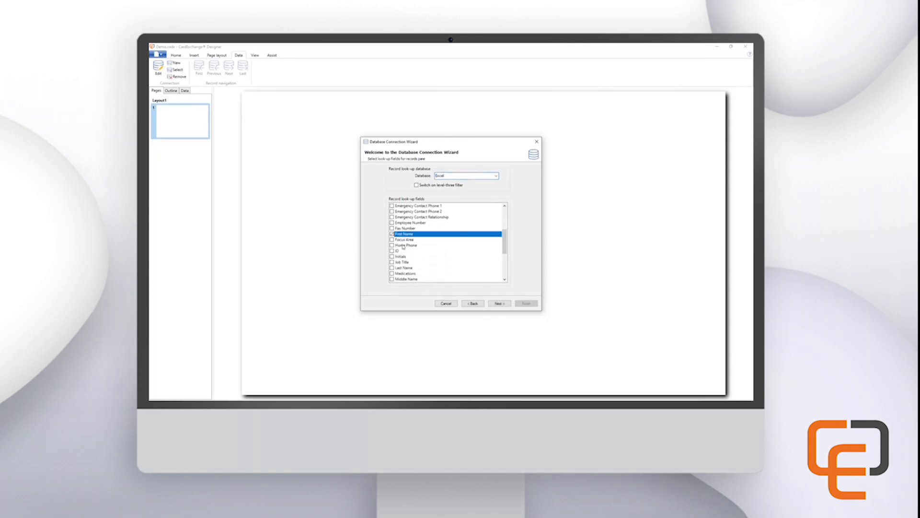
left_click(402, 268)
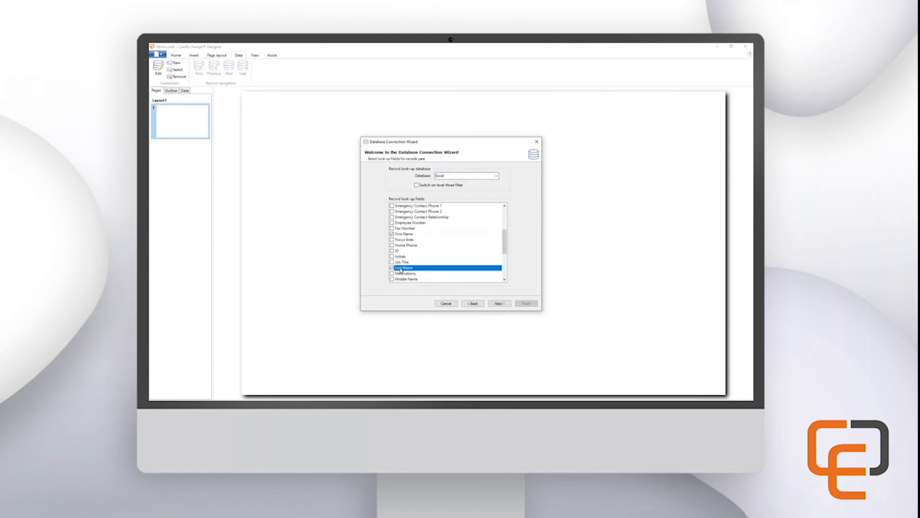
left_click(392, 251)
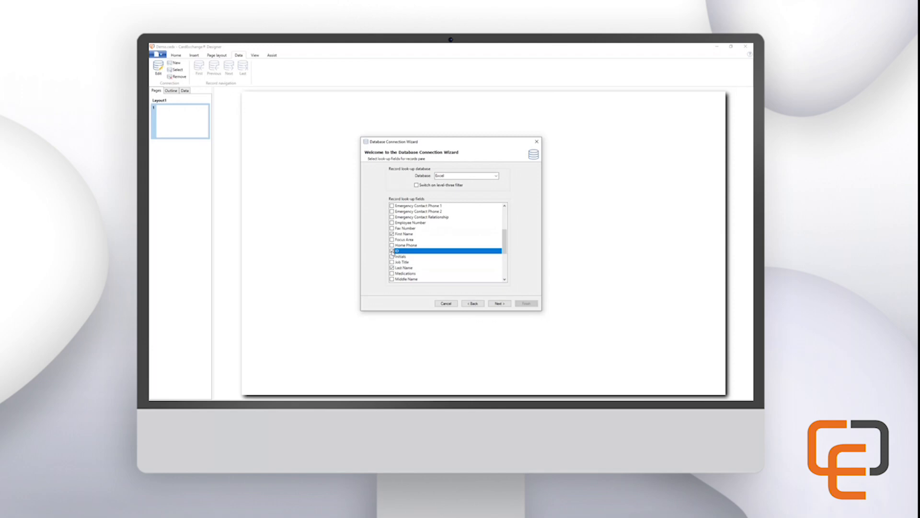
left_click(504, 306)
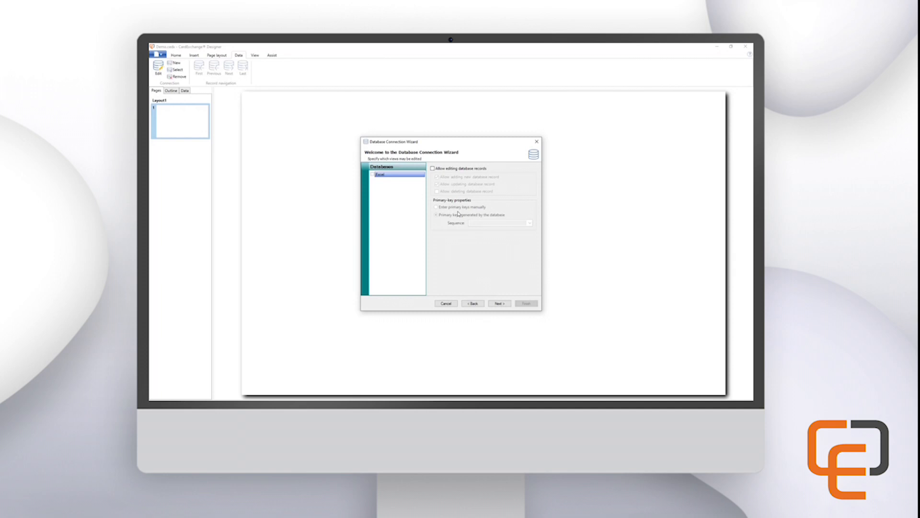
left_click(437, 170)
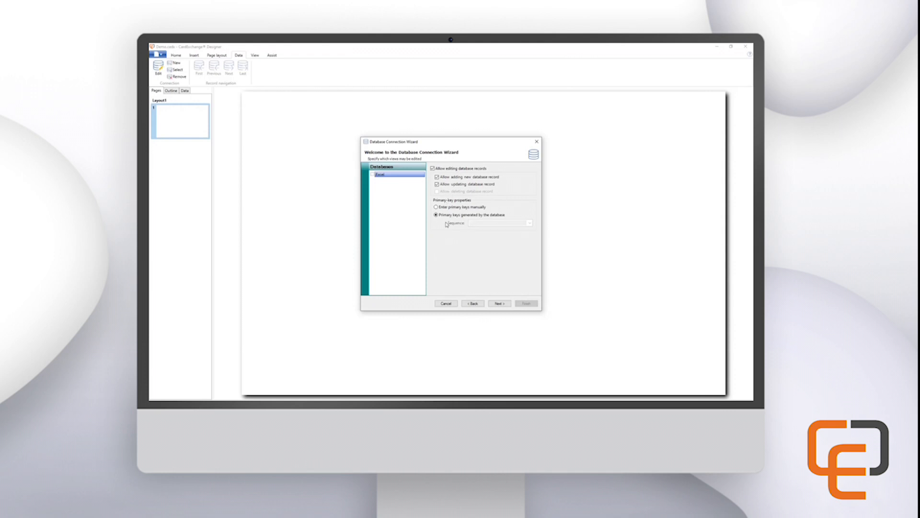
left_click(499, 304)
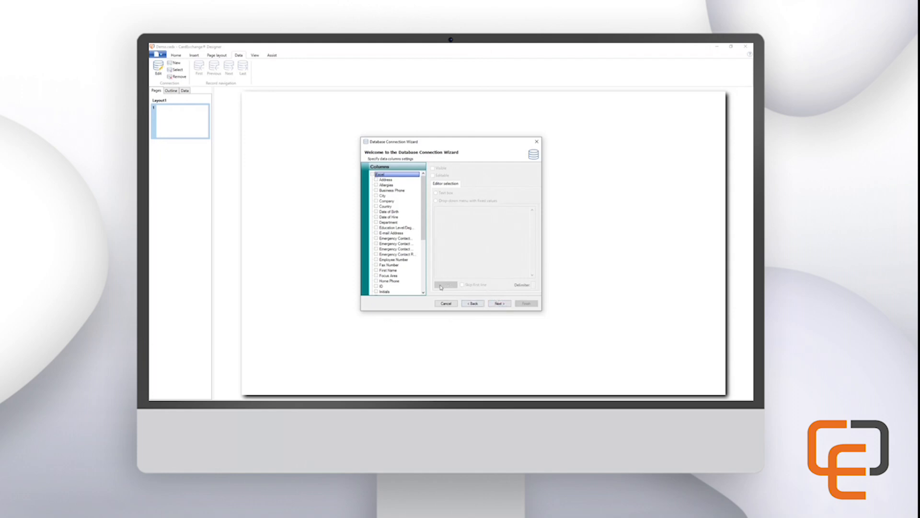
Step: Hide the ID column and make the Focus Area column non-editable
left_click(385, 286)
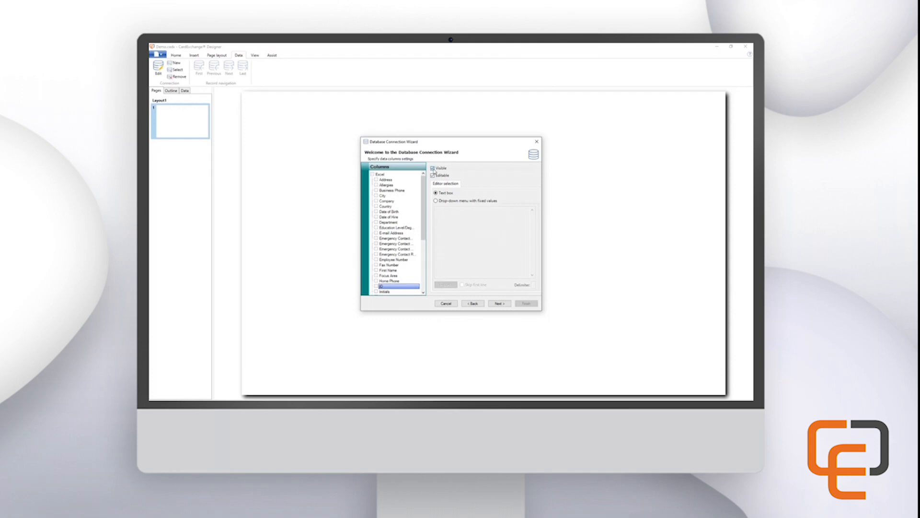
left_click(434, 170)
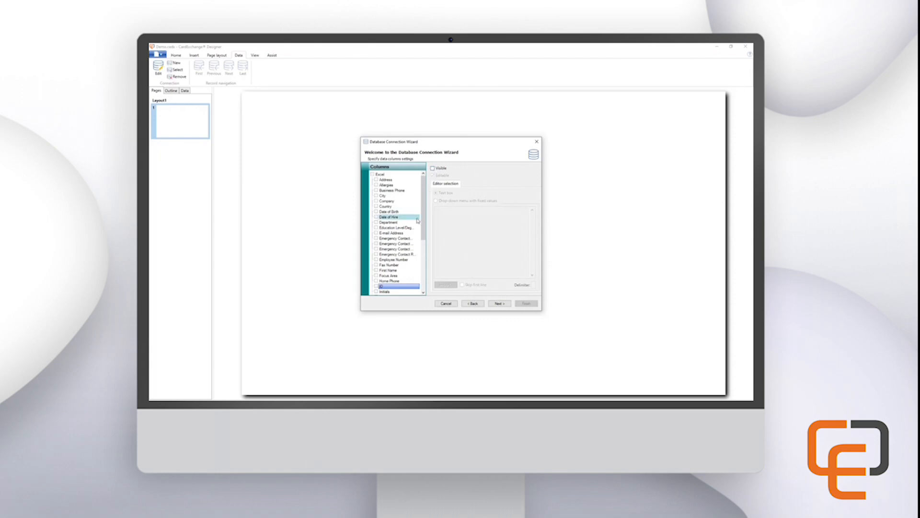
left_click(389, 275)
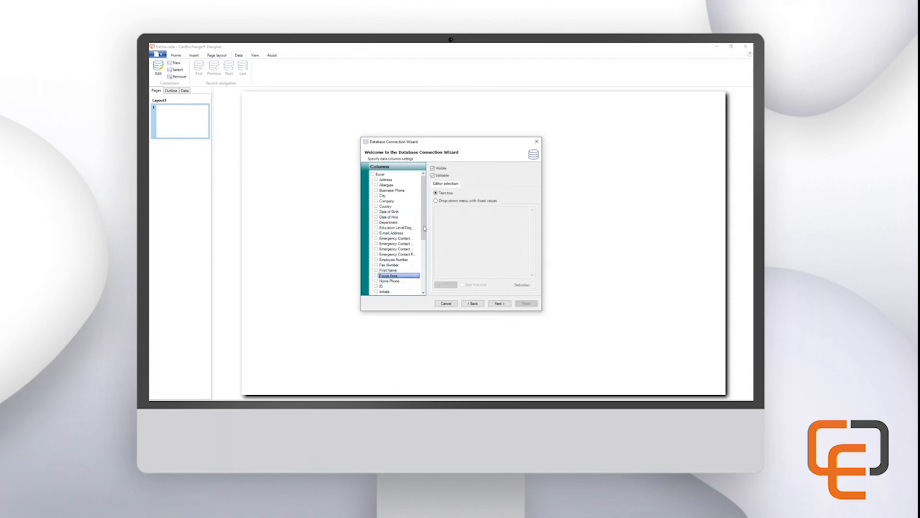
left_click(433, 176)
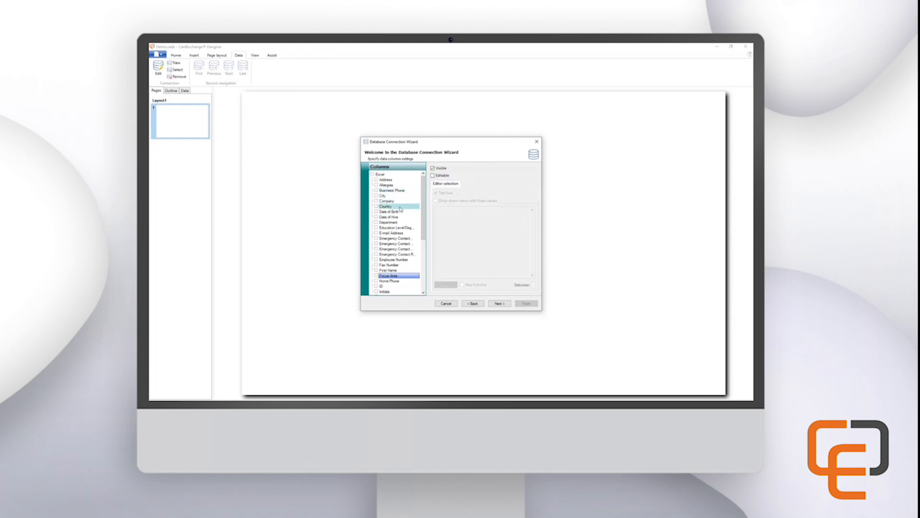
Step: Give the Department column a drop-down menu with fixed values including Support and Marketing, and save the data definition as Excel
left_click(391, 222)
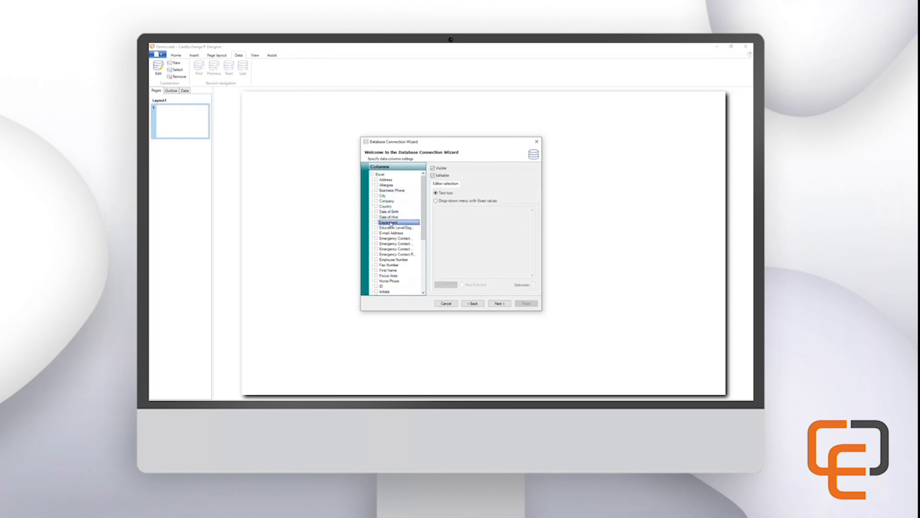
left_click(437, 202)
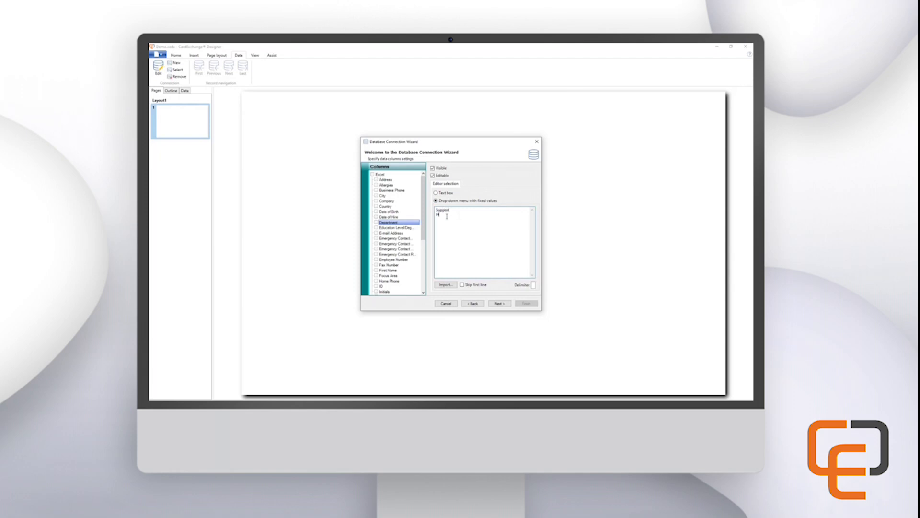
type("um")
type("Marketing")
left_click(498, 304)
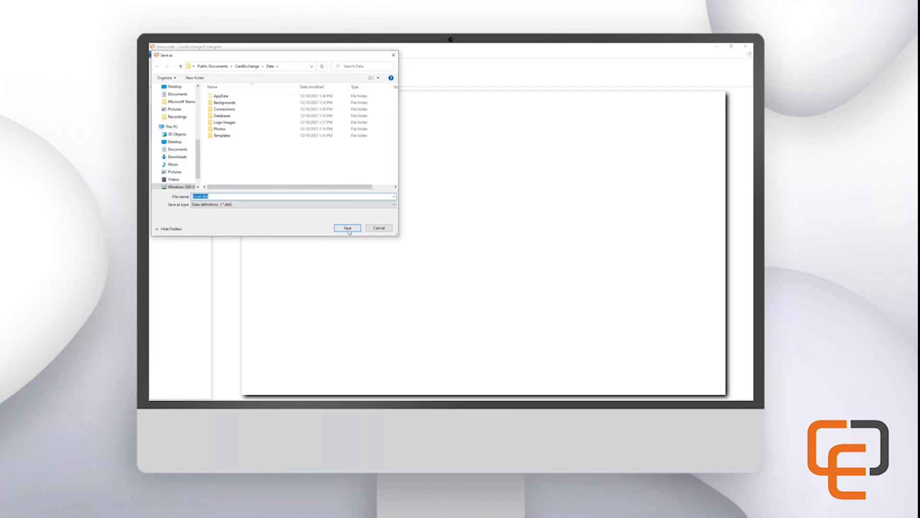
left_click(348, 229)
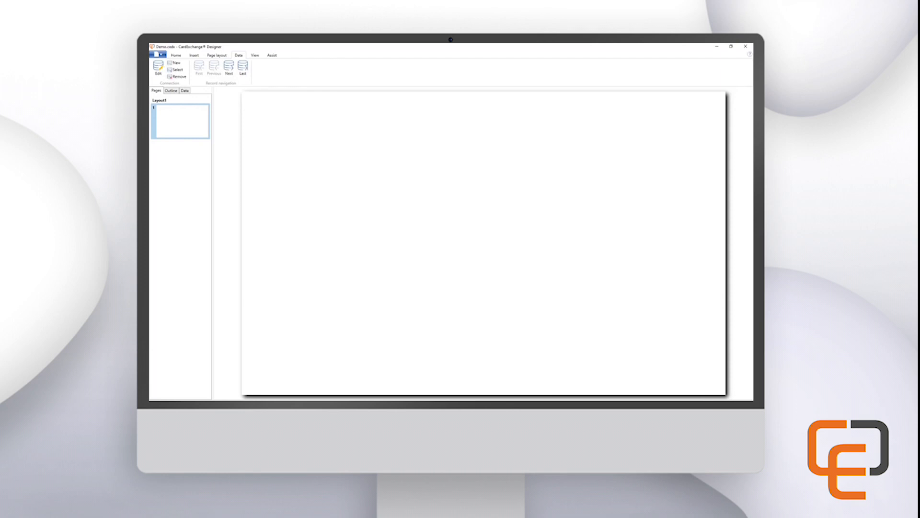
Step: Add a second layout page to the card template
left_click(194, 56)
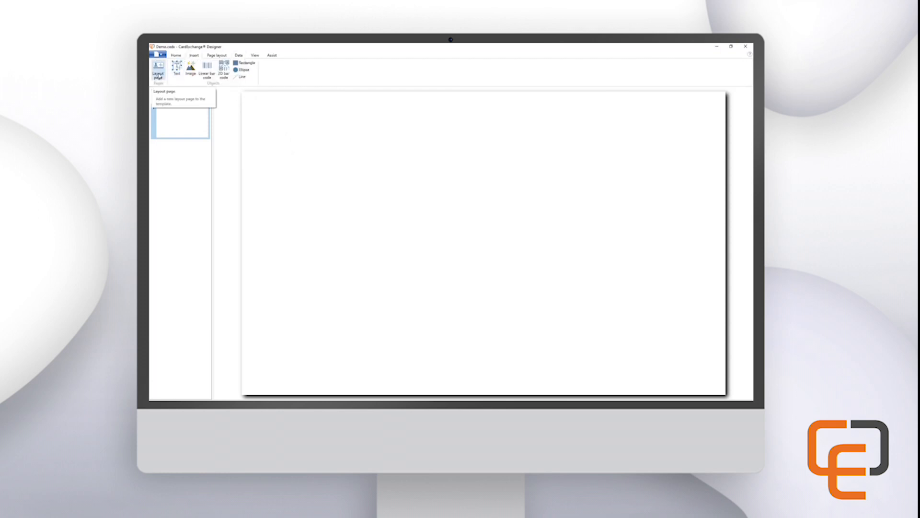
left_click(158, 77)
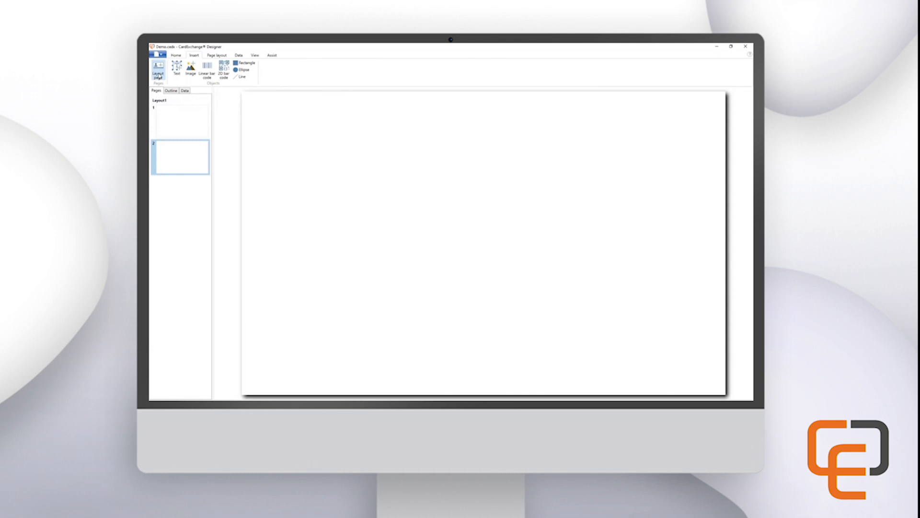
Step: Try portrait orientation on the second layout page and return it to landscape
left_click(215, 56)
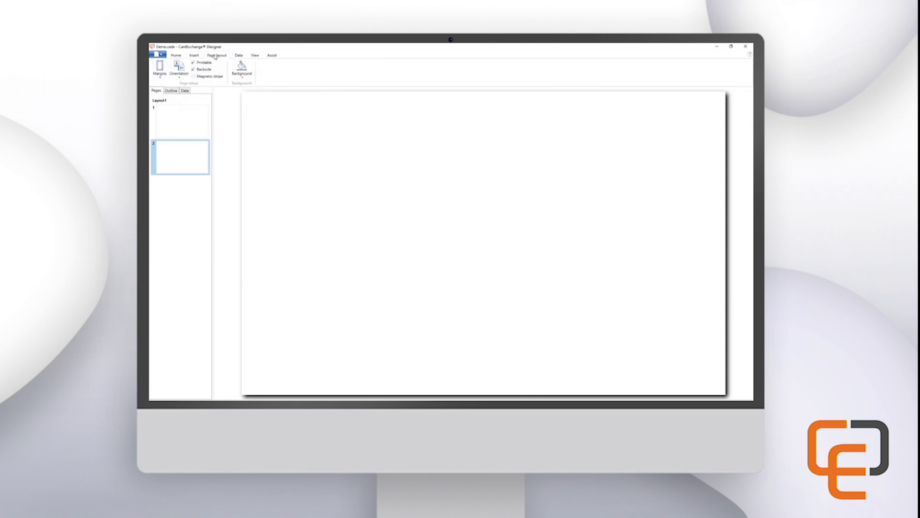
left_click(185, 72)
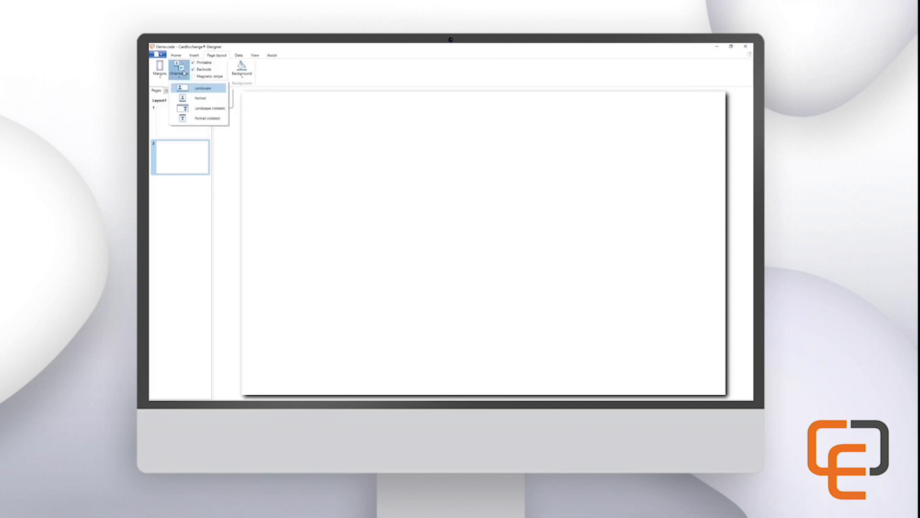
left_click(200, 98)
left_click(181, 76)
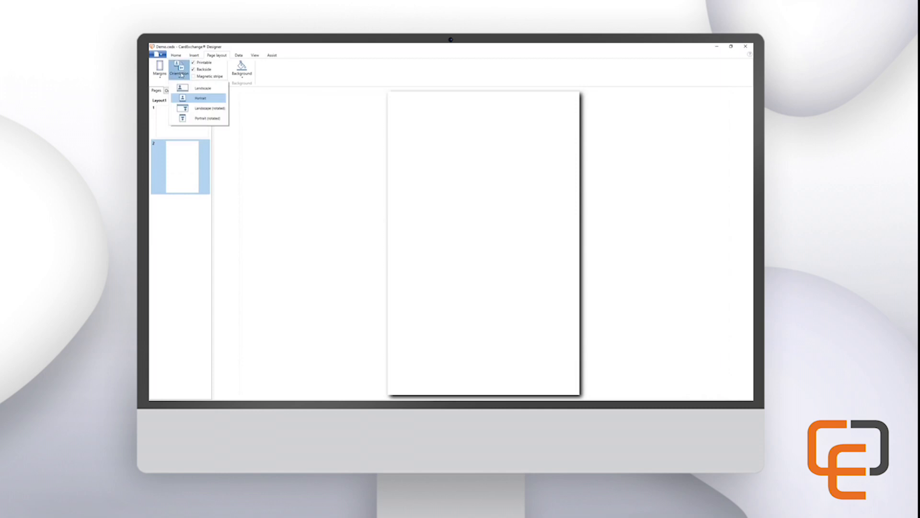
left_click(198, 89)
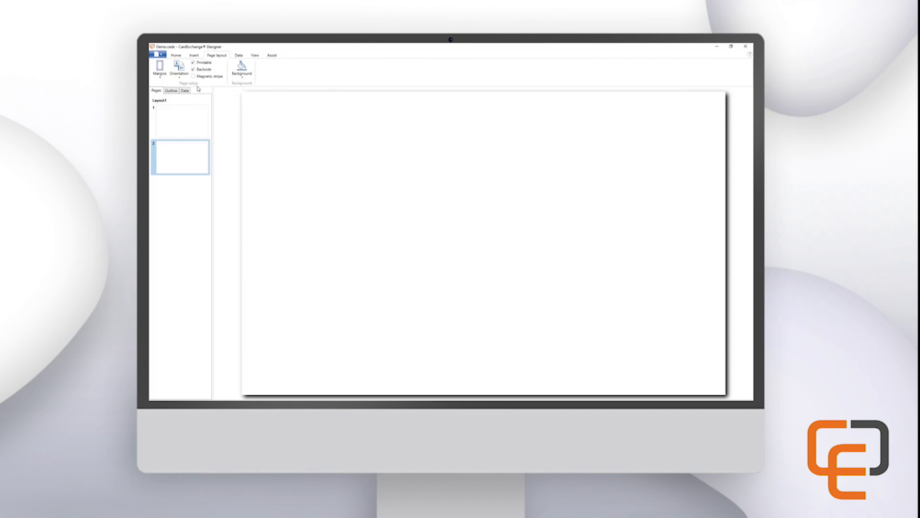
Step: Insert a text object spanning nearly the full width of the first page's lower half and set its content type to Concatenation
left_click(191, 115)
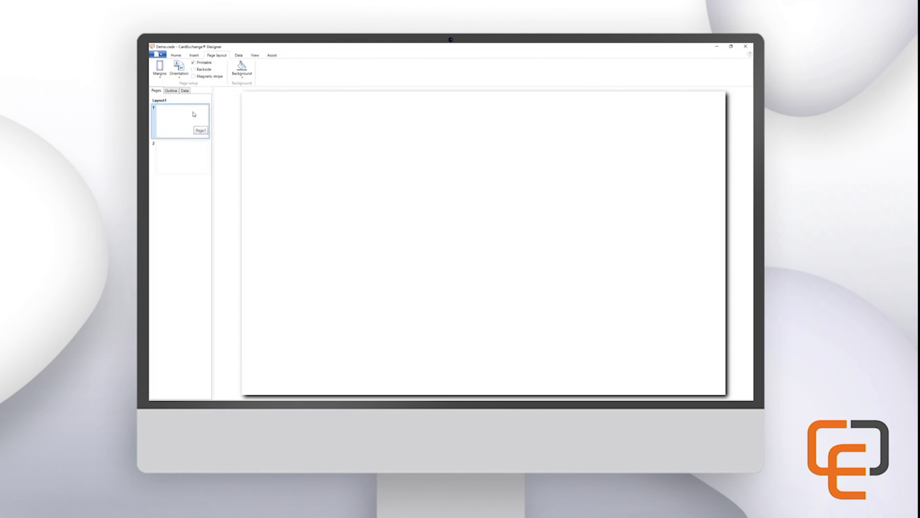
left_click(194, 56)
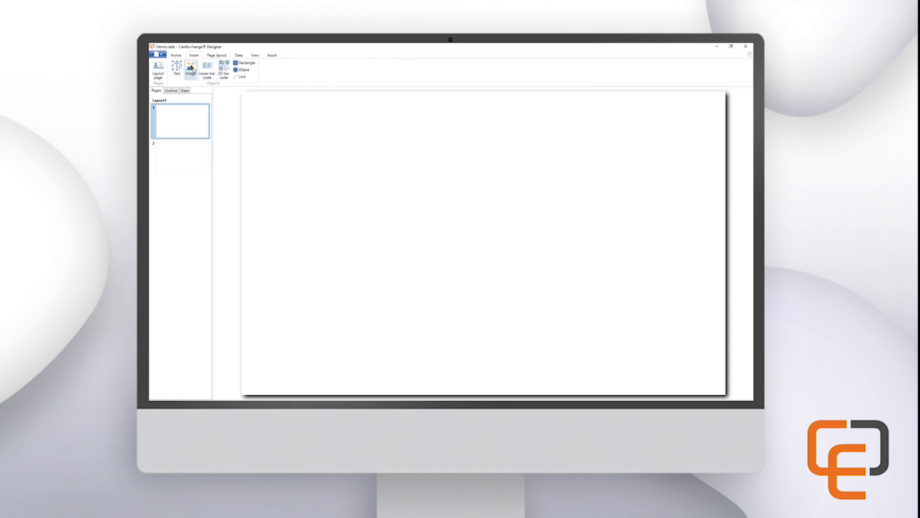
left_click(178, 72)
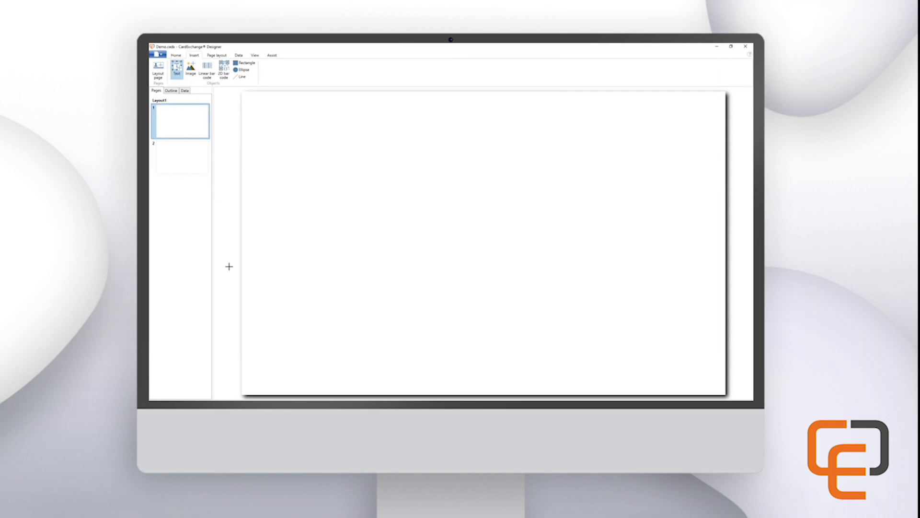
left_click_drag(253, 296, 715, 338)
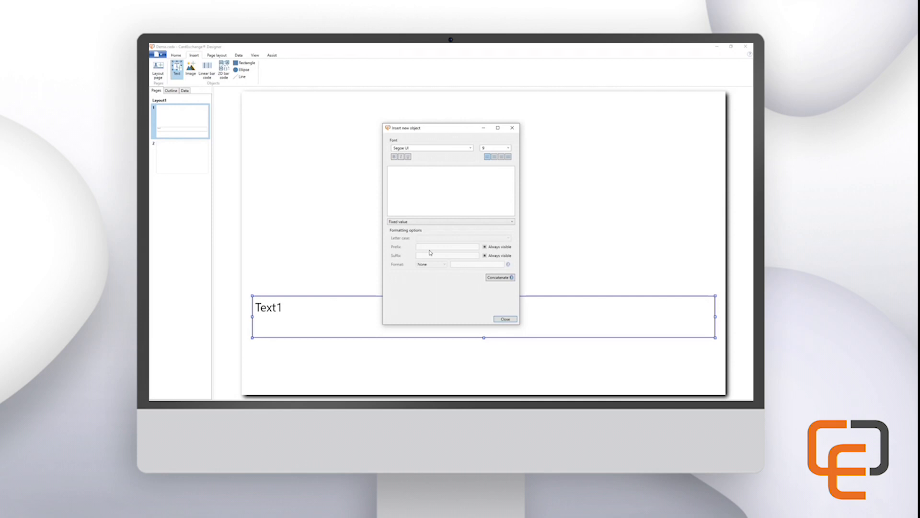
left_click(424, 222)
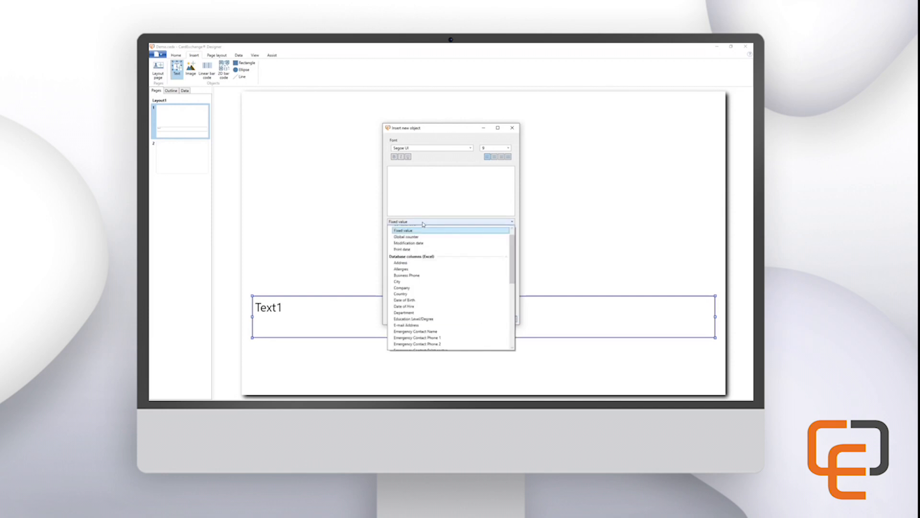
scroll(416, 237, "up", 1)
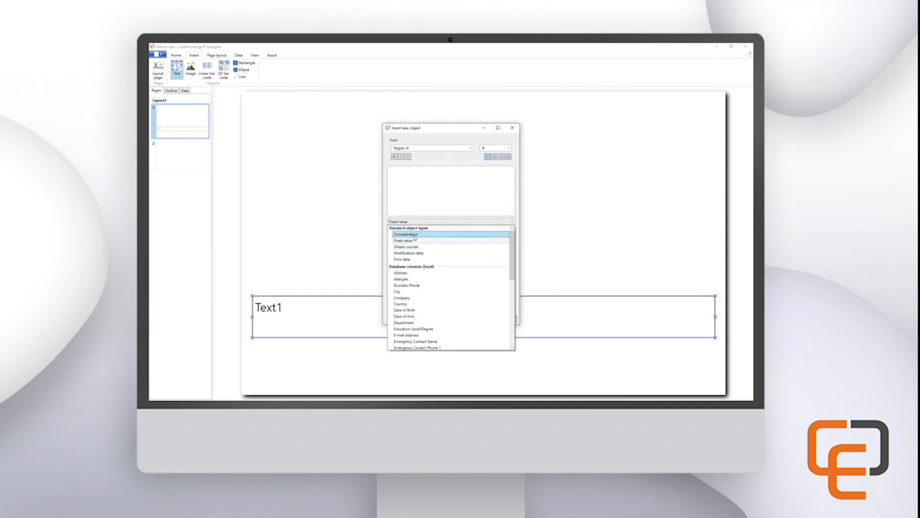
left_click(408, 235)
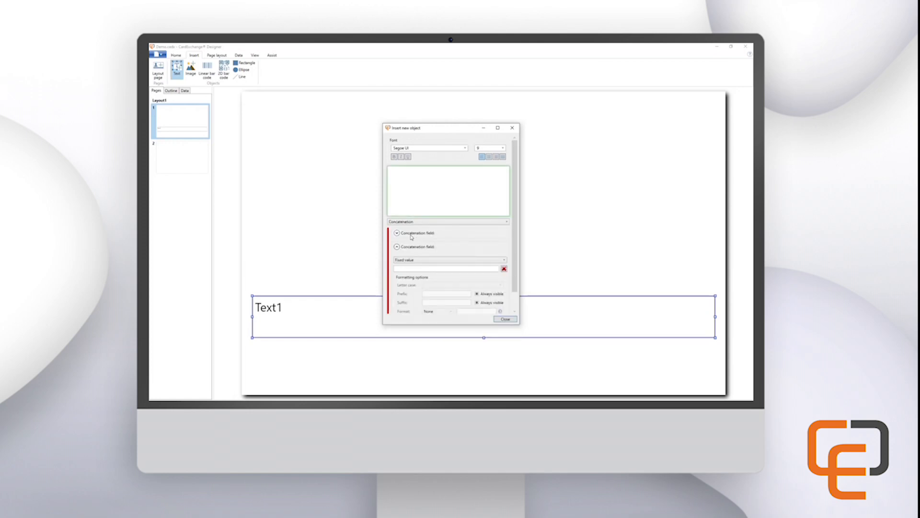
Step: Link the first concatenation field of the text object to the First Name database column
left_click(411, 236)
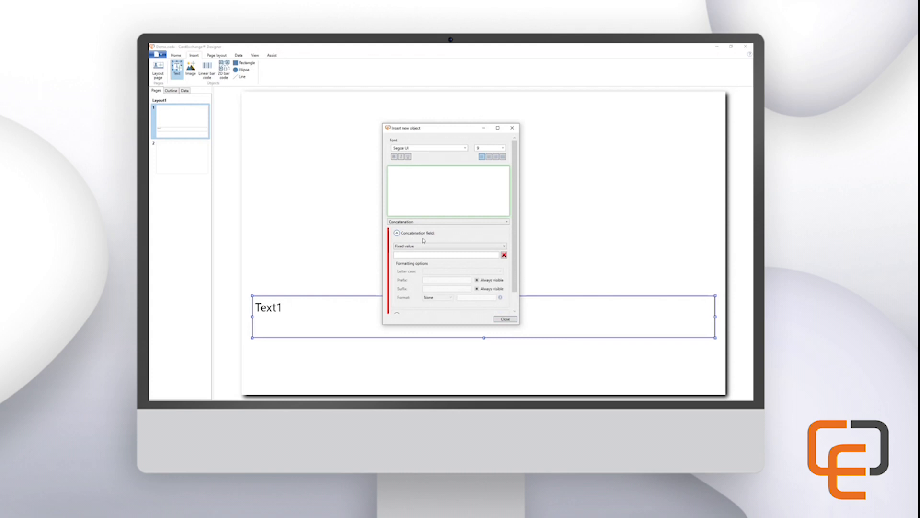
left_click(427, 249)
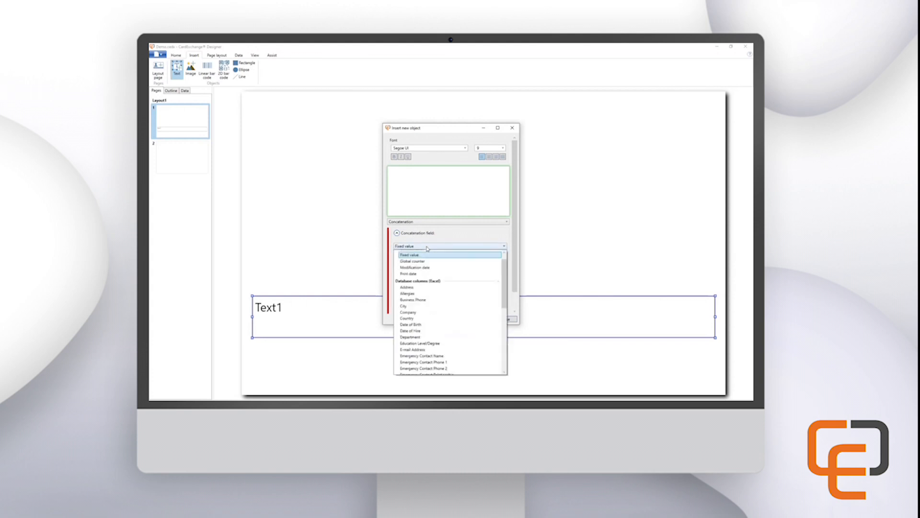
scroll(437, 303, "down", 3)
scroll(437, 303, "down", 2)
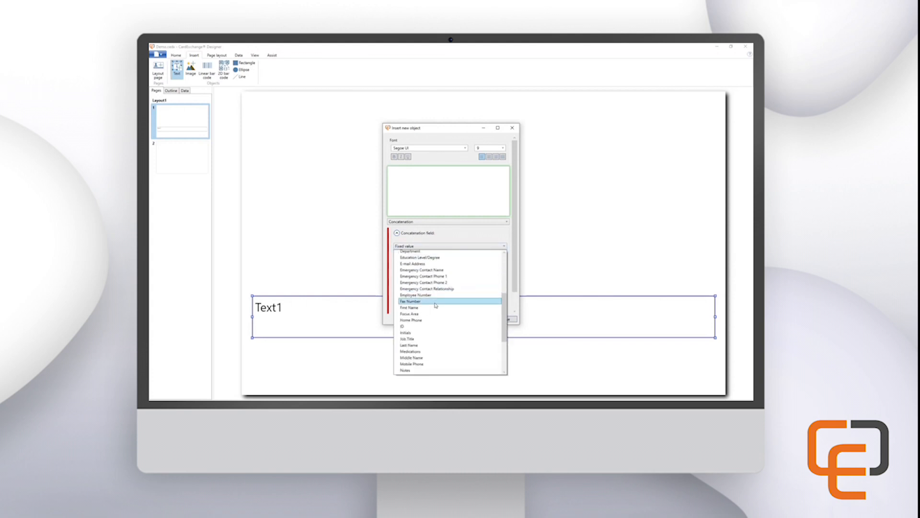
left_click(419, 310)
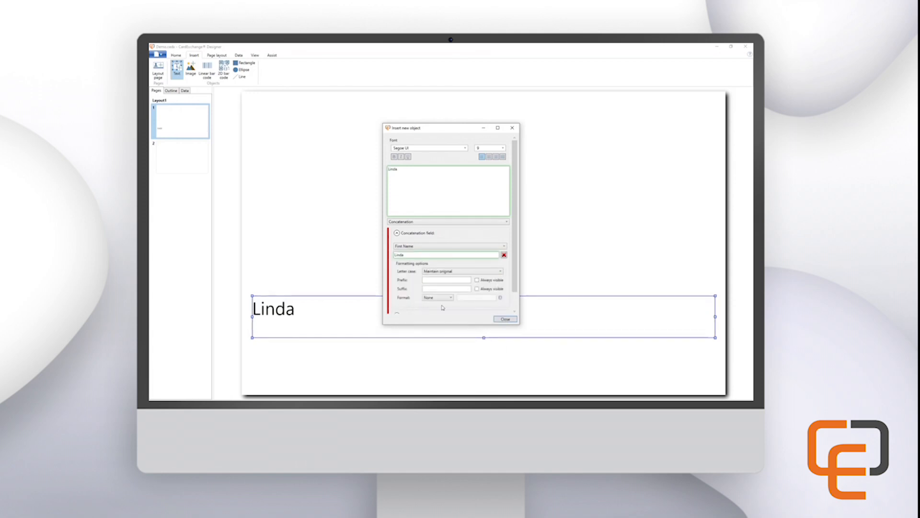
Step: Link the second concatenation field to the Last Name database column and finish inserting the text object
left_click_drag(513, 288, 514, 303)
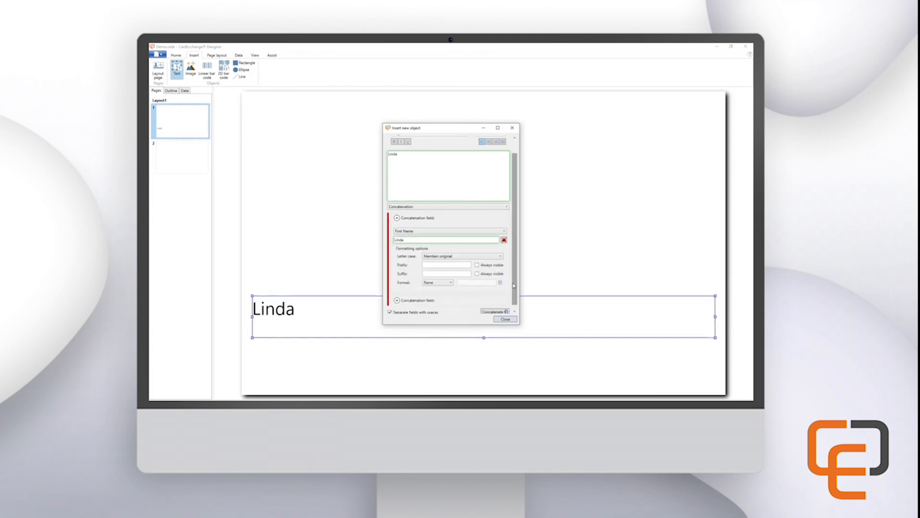
left_click(411, 300)
left_click(417, 247)
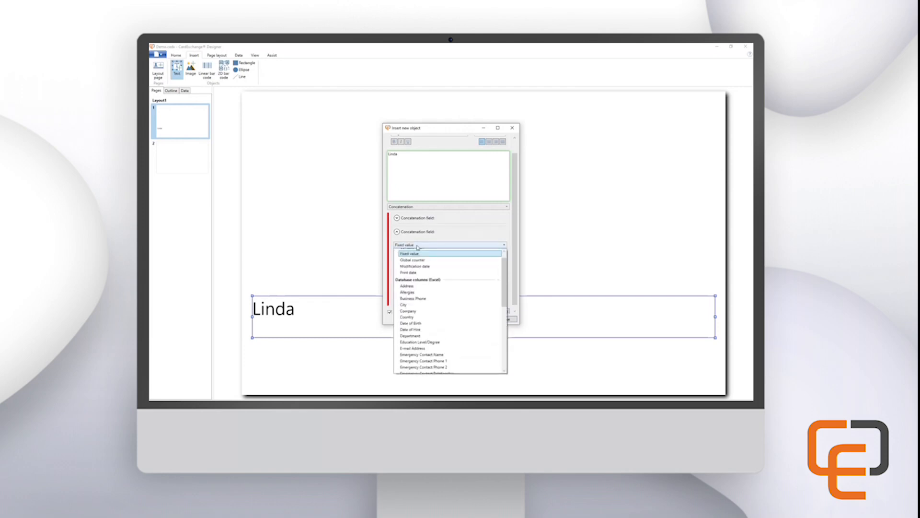
scroll(425, 317, "down", 3)
scroll(425, 317, "down", 3)
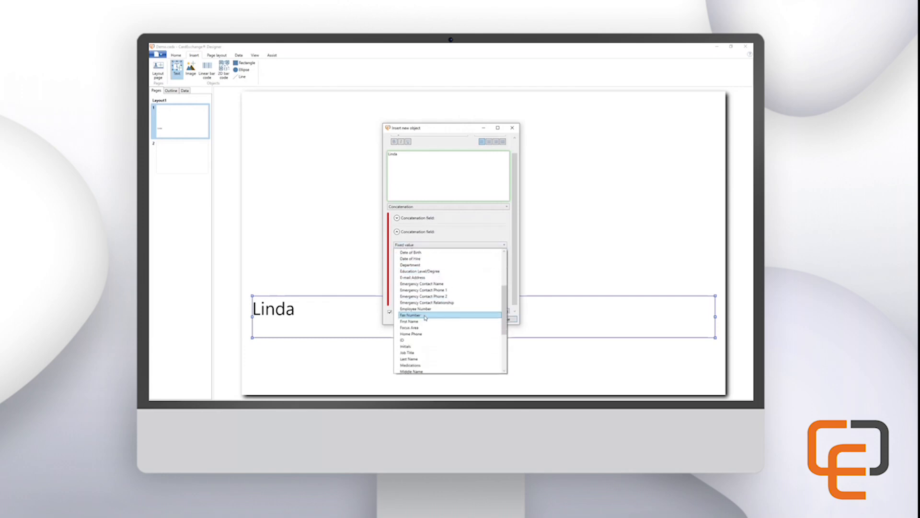
left_click(423, 329)
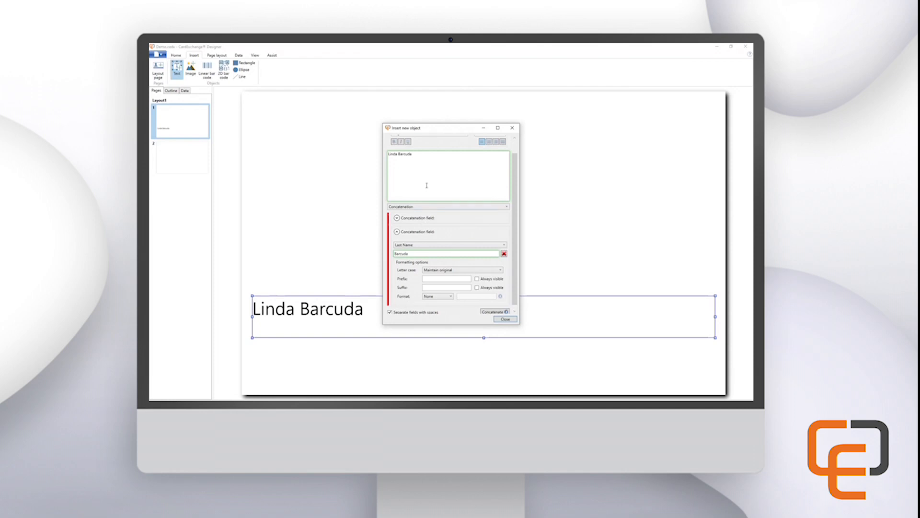
left_click_drag(451, 131, 622, 107)
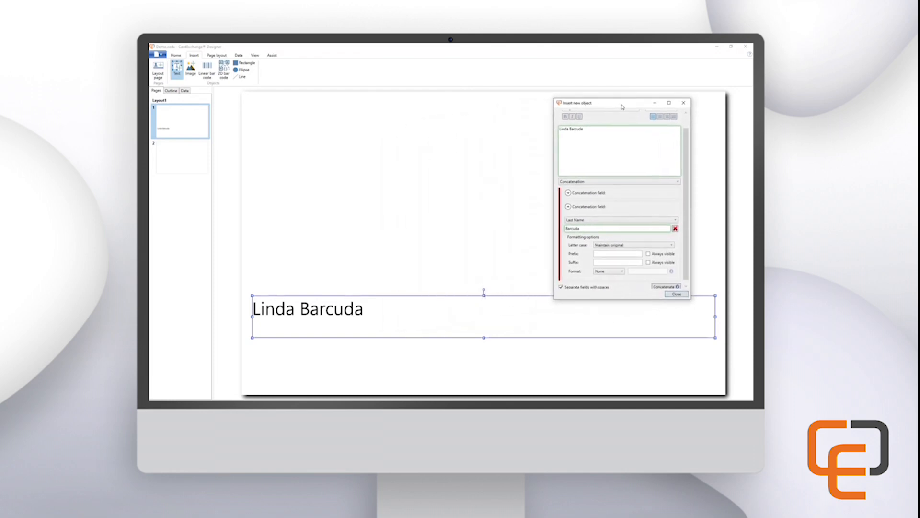
left_click(683, 103)
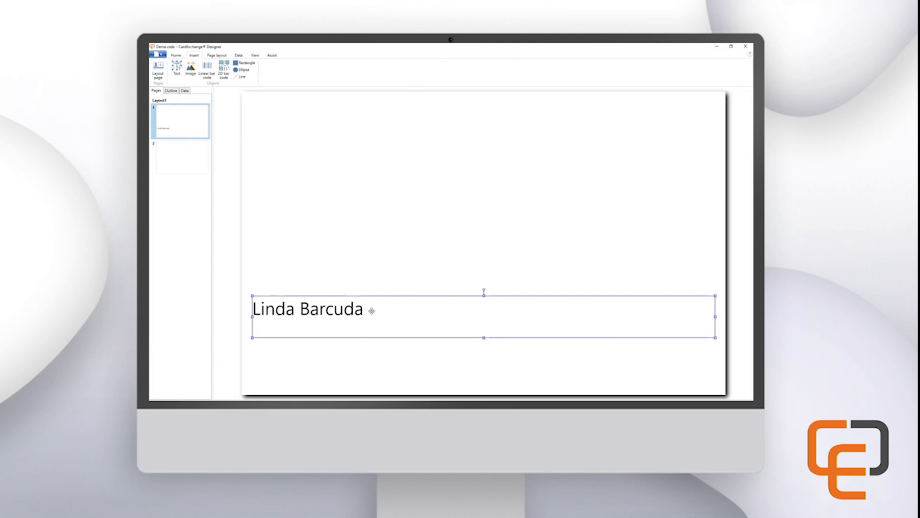
Step: Set the name text's font to Segoe UI Semibold at size 12 in its properties
double_click(387, 312)
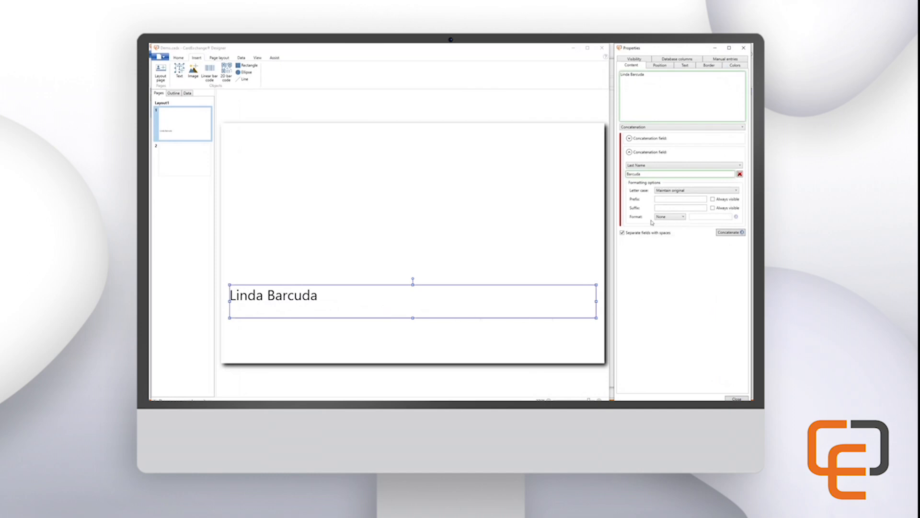
left_click(686, 66)
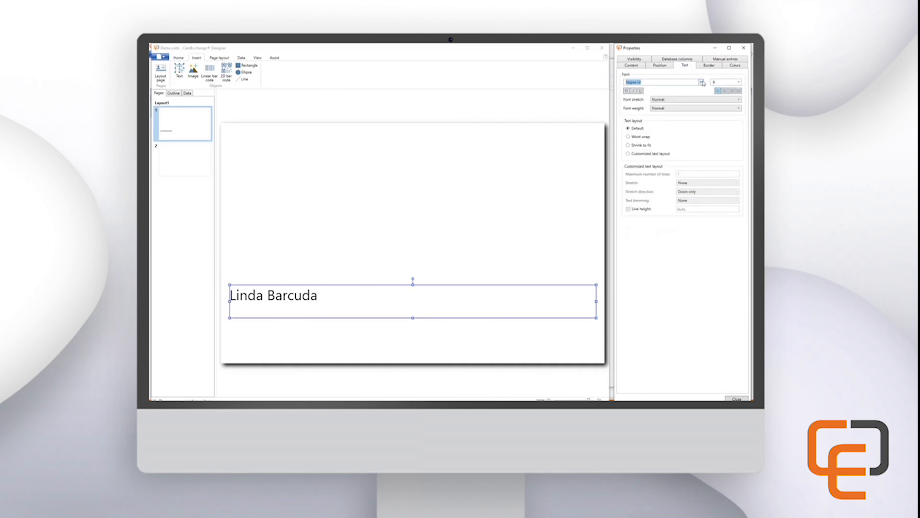
left_click(701, 83)
left_click(669, 122)
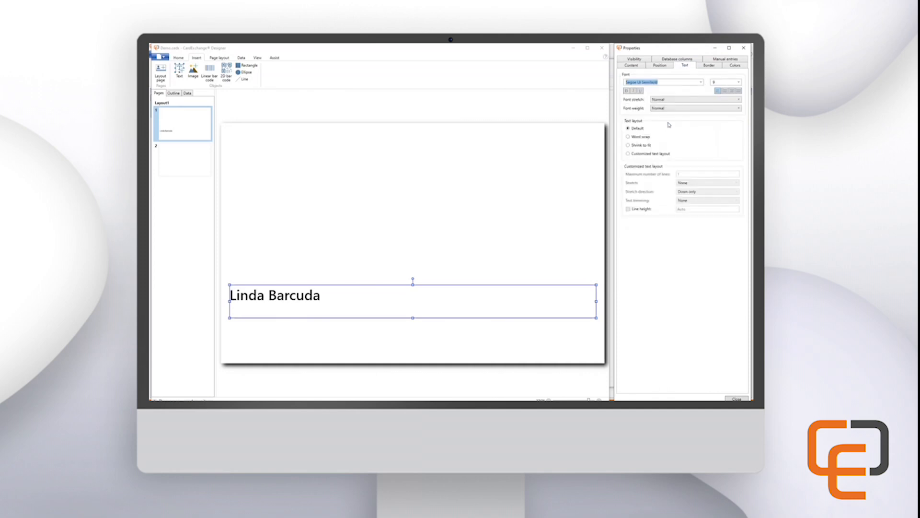
left_click(739, 83)
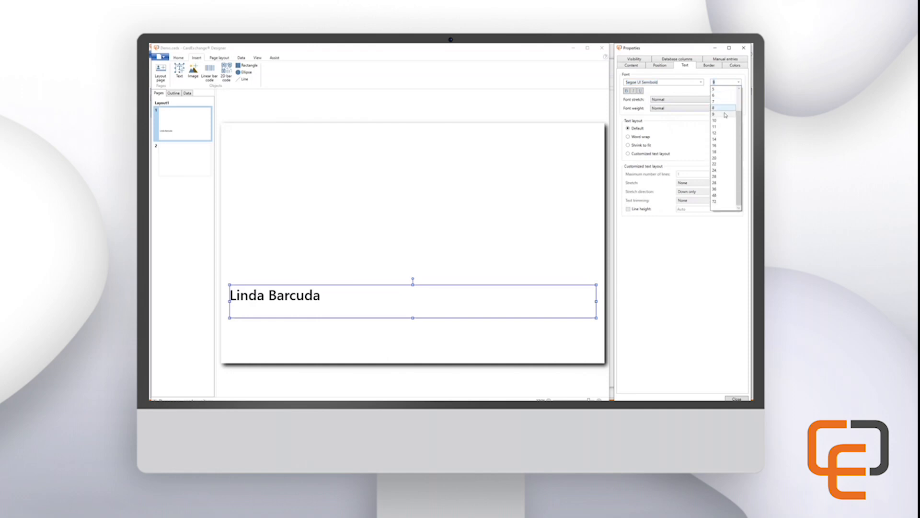
left_click(723, 133)
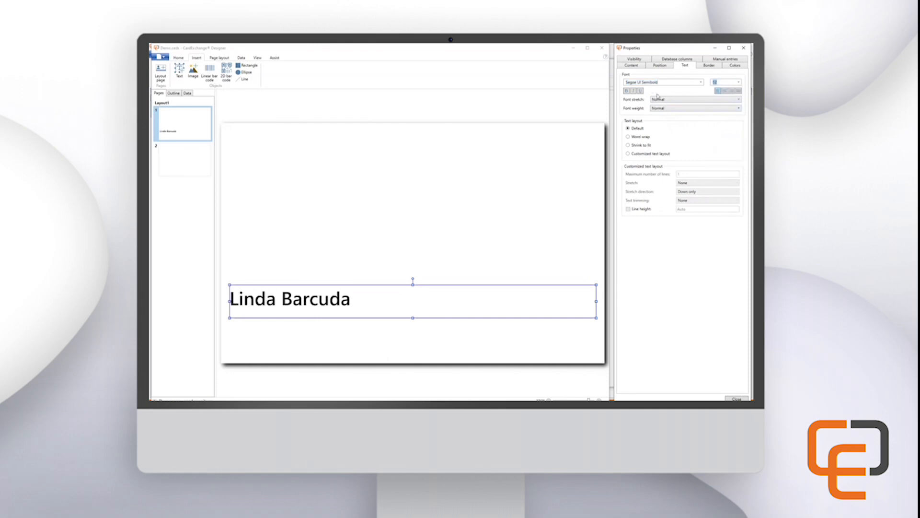
Step: Make the name text bold, italic and centred, and set its text layout to Shrink to fit
left_click(627, 91)
left_click(633, 91)
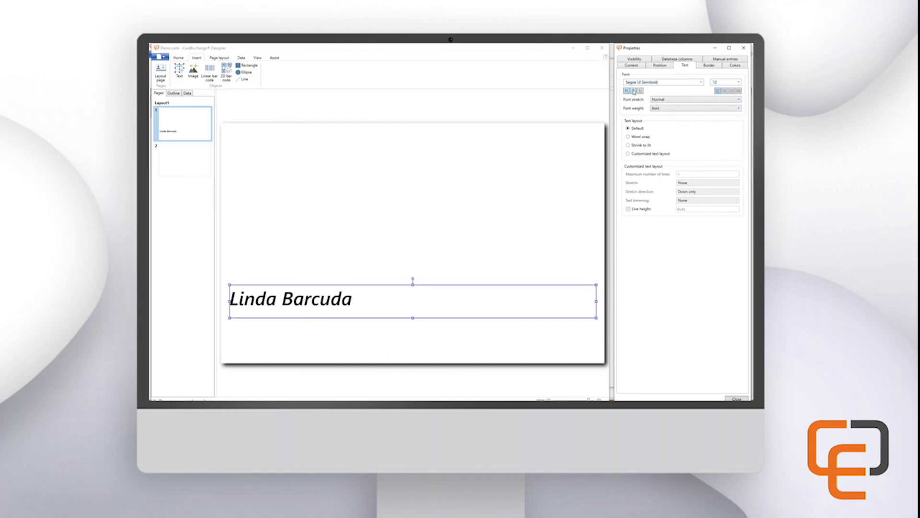
left_click(726, 91)
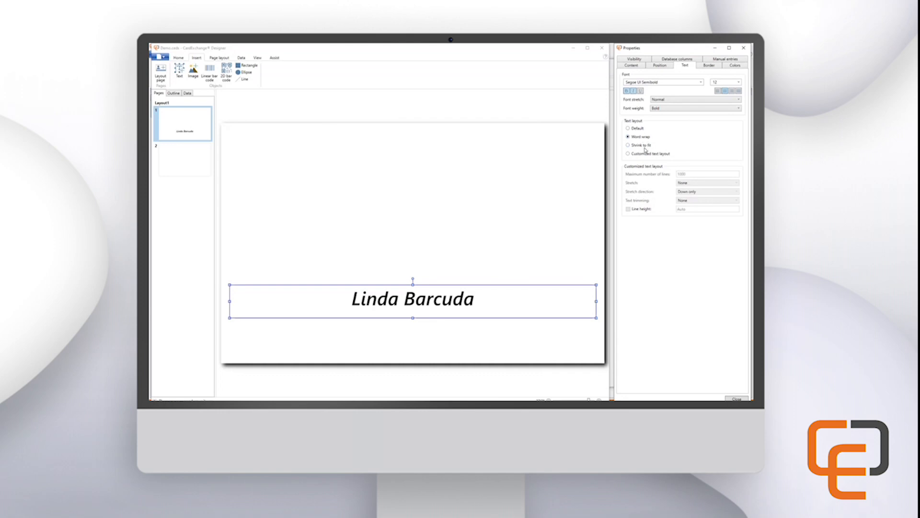
left_click(644, 146)
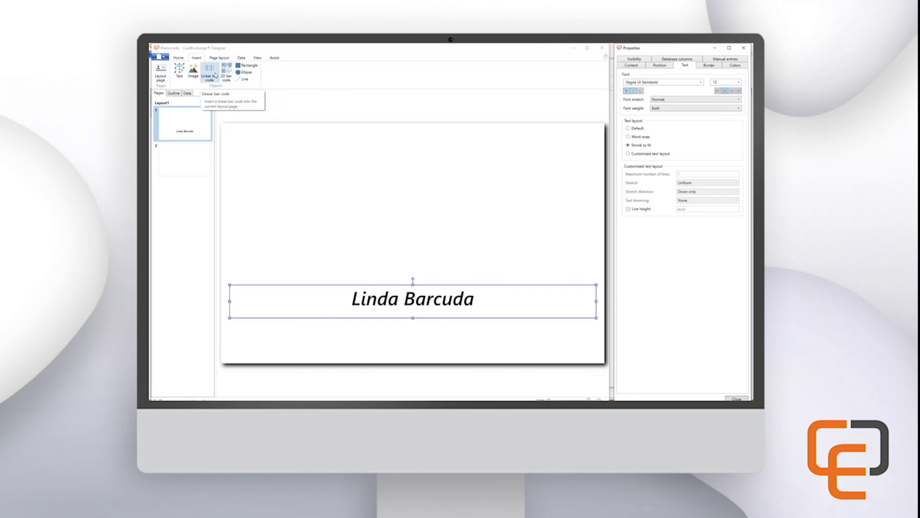
Step: Draw a linear bar code above the name, about as wide as the card, using the Code 39 symbology
left_click(215, 75)
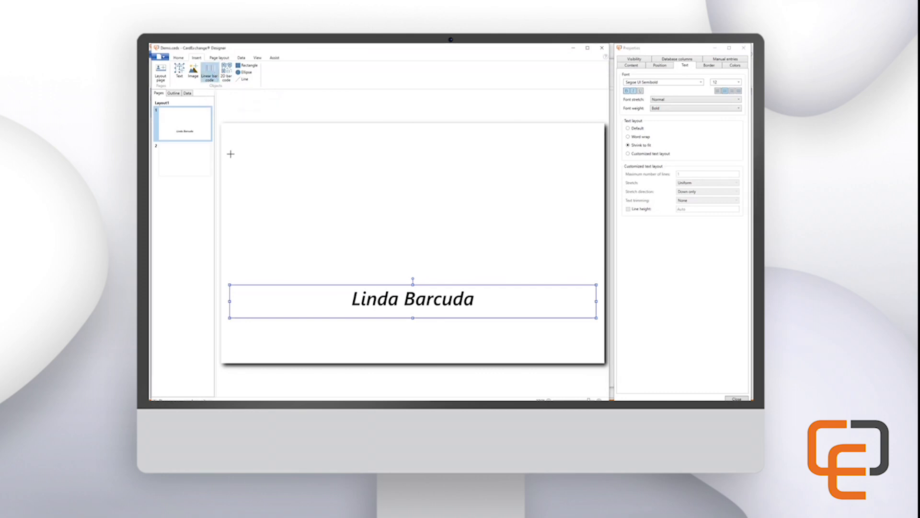
left_click_drag(226, 190, 596, 262)
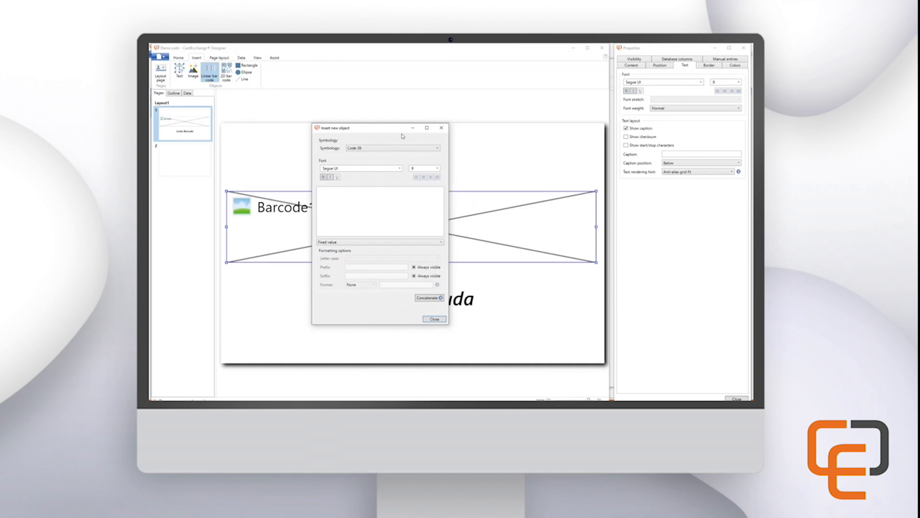
left_click(396, 148)
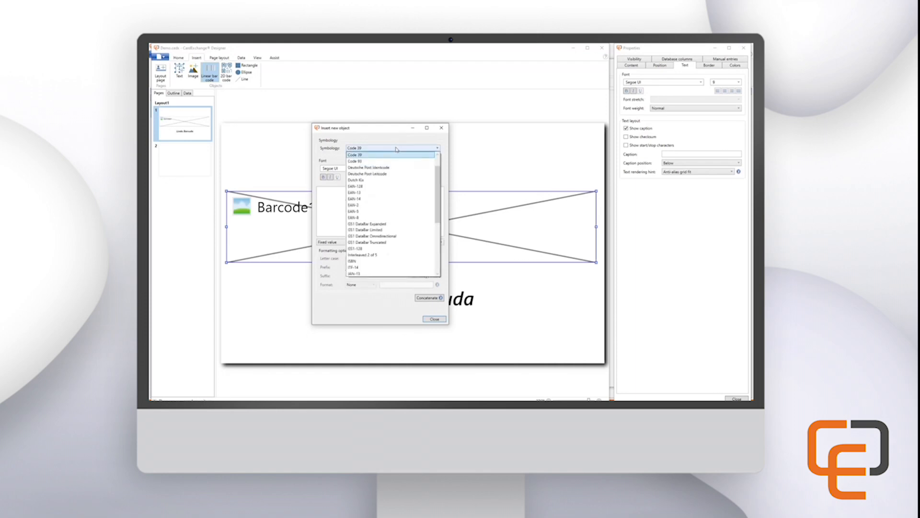
left_click(361, 154)
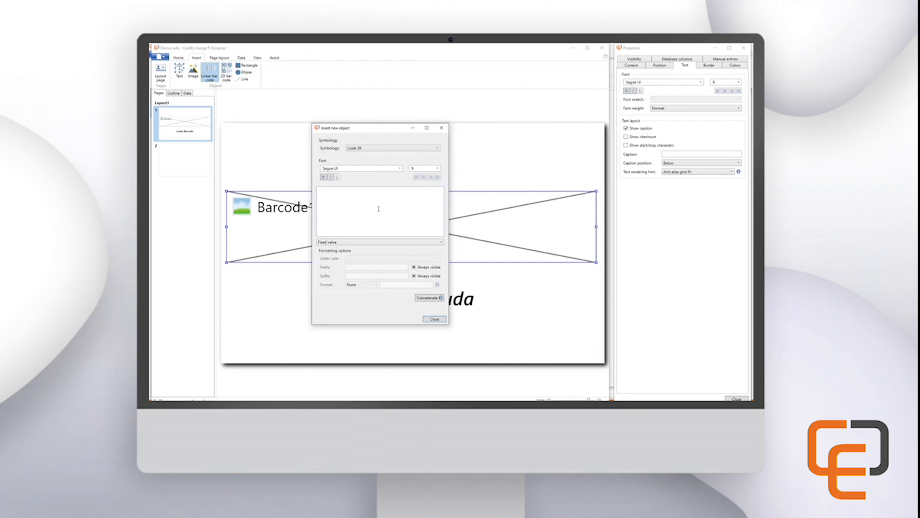
Step: Link the bar code's value to the Employee Number database column and finish inserting it
left_click(371, 241)
scroll(371, 294, "down", 5)
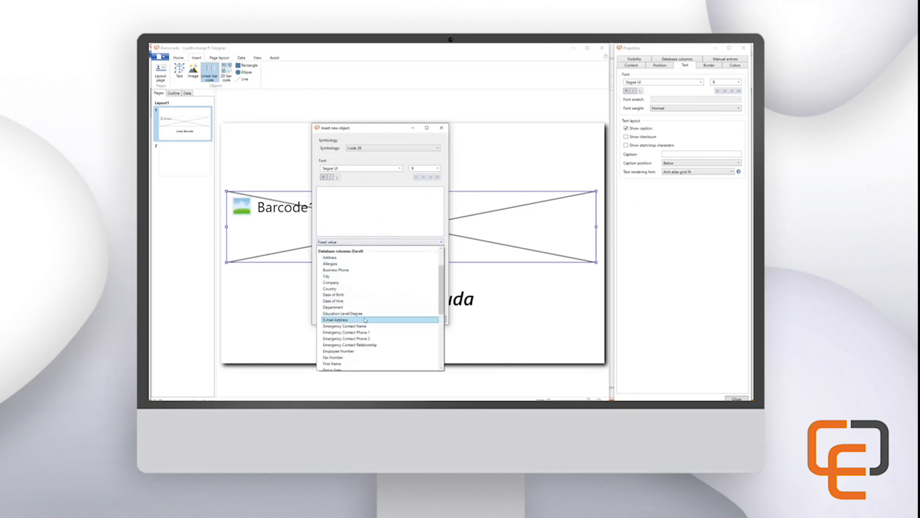
left_click(353, 308)
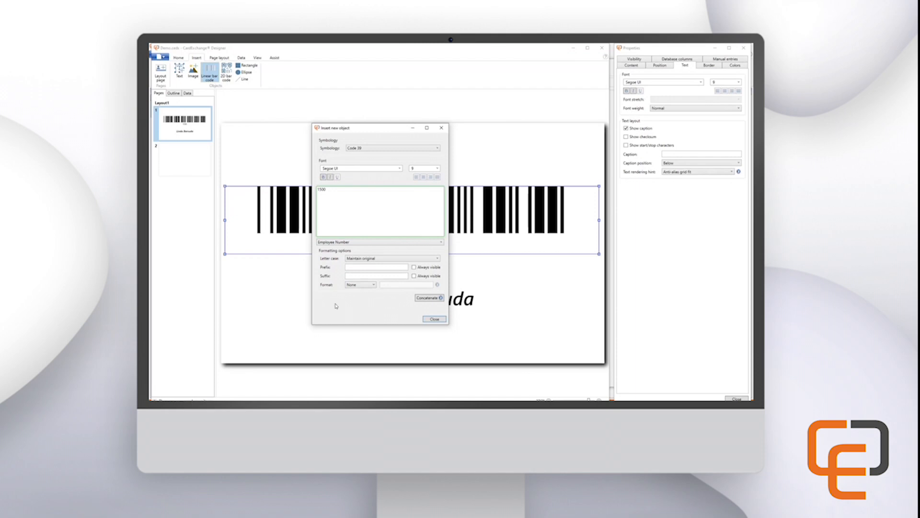
left_click(434, 319)
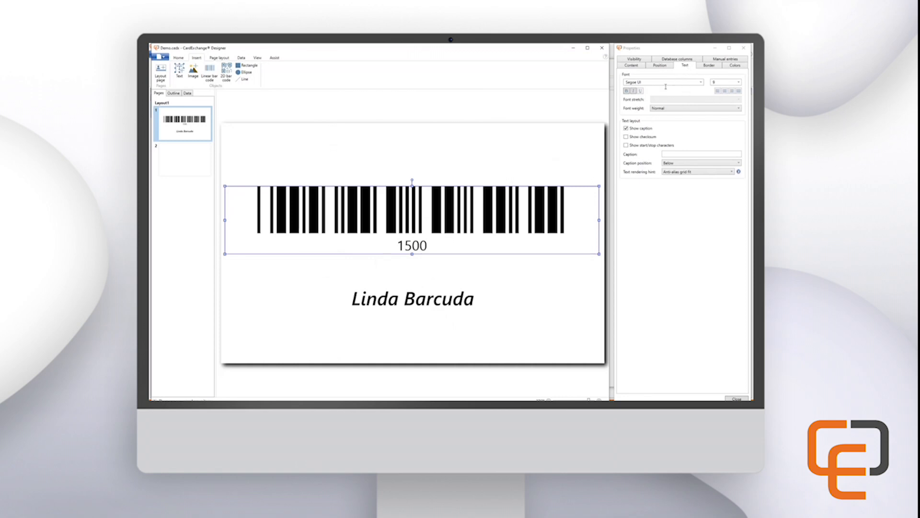
Step: Try switching the bar code's caption and start/stop characters on and off, and enable its checksum display
left_click(636, 130)
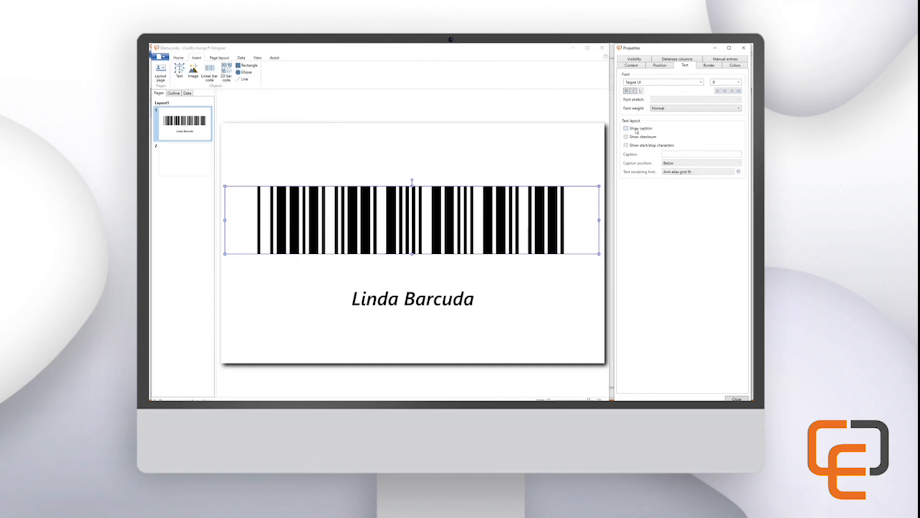
left_click(637, 129)
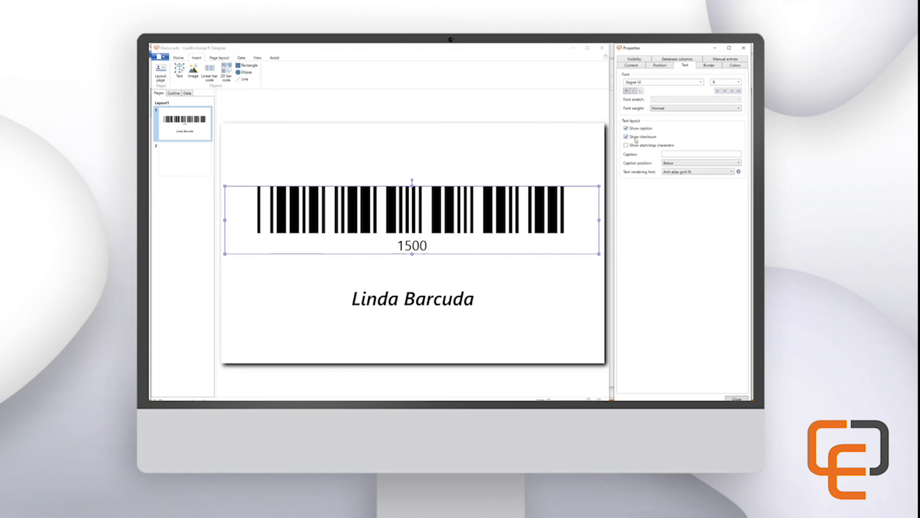
left_click(642, 146)
left_click(642, 148)
Step: Set the bar code caption's font to Segoe UI Historic at size 11
left_click(702, 82)
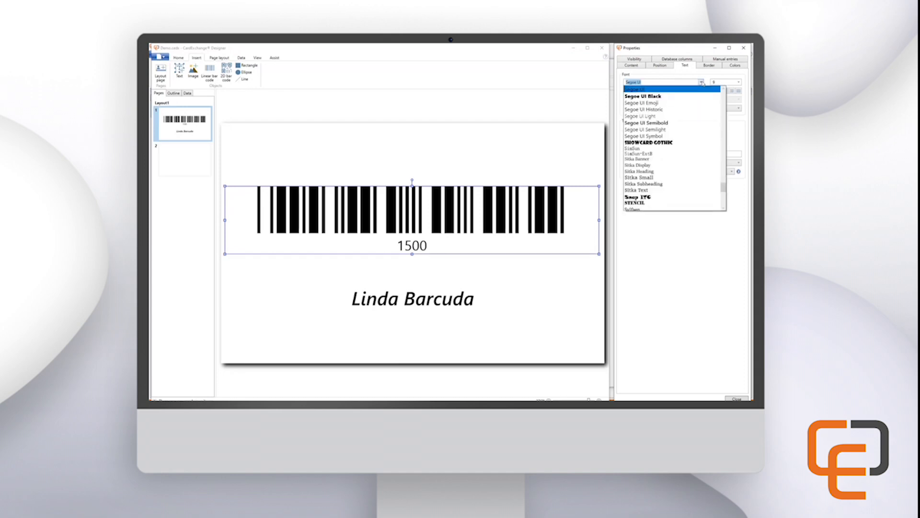
left_click(662, 110)
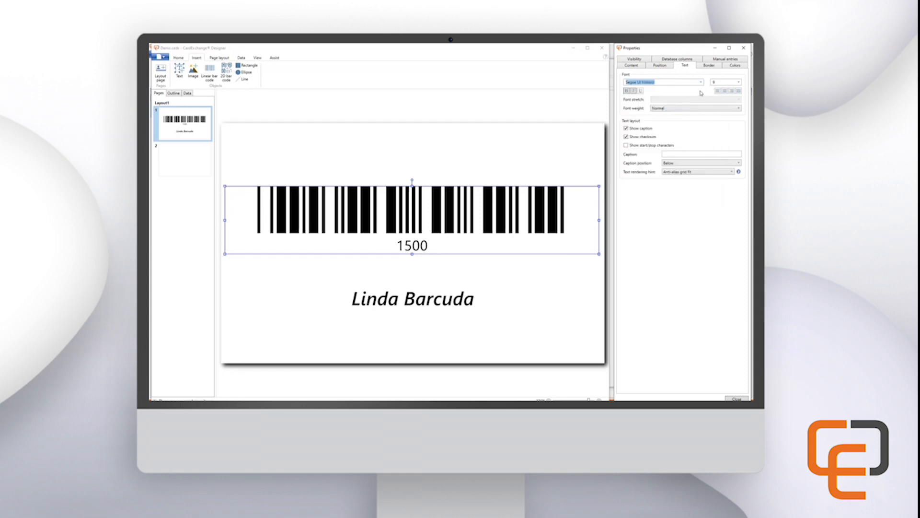
left_click(730, 82)
left_click(724, 127)
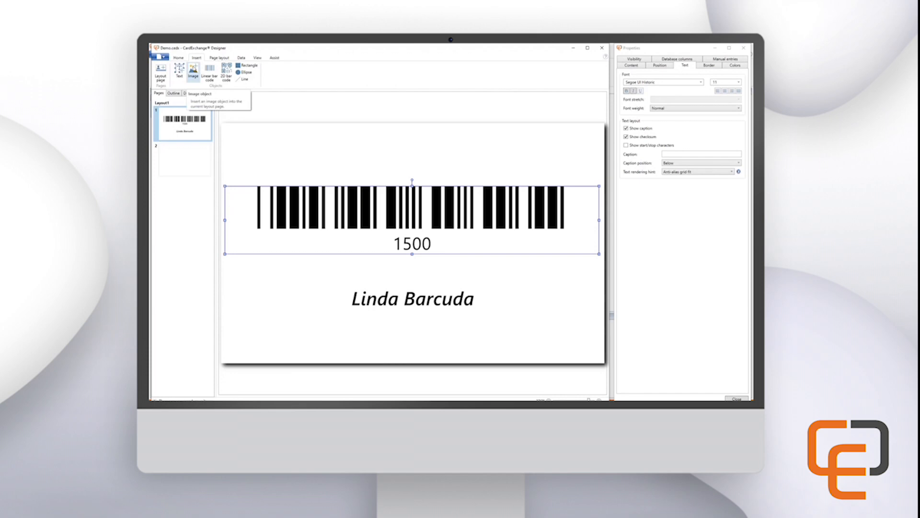
Step: Insert the logo from the Logo Images folder as a fixed image above the bar code, about 1.7" wide and 0.33" high
left_click(194, 72)
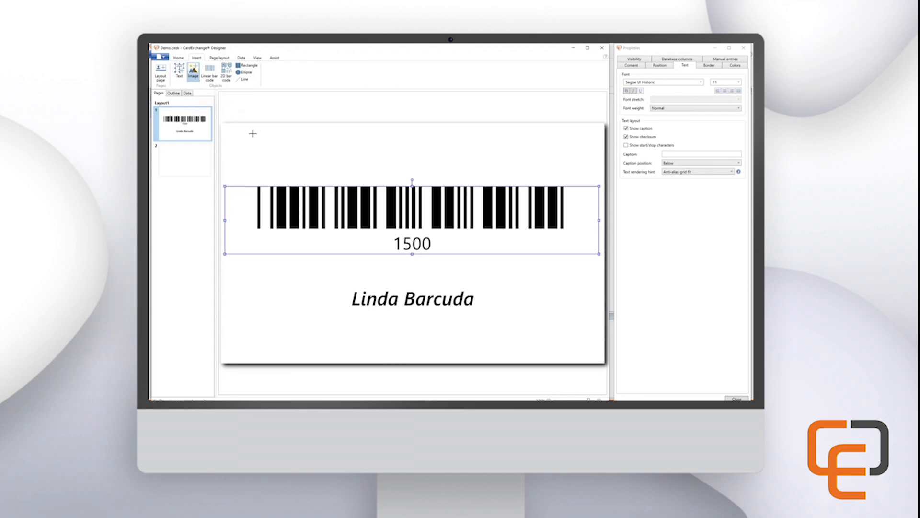
left_click_drag(253, 133, 449, 170)
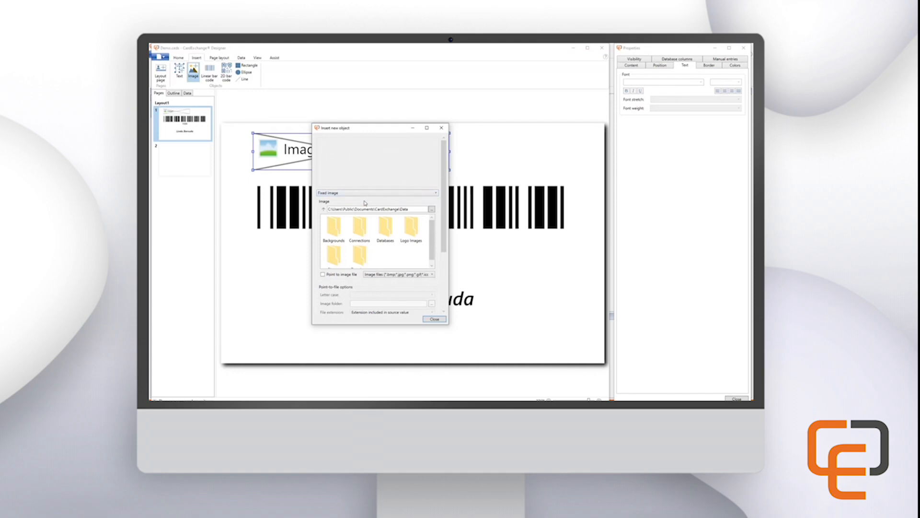
left_click(432, 210)
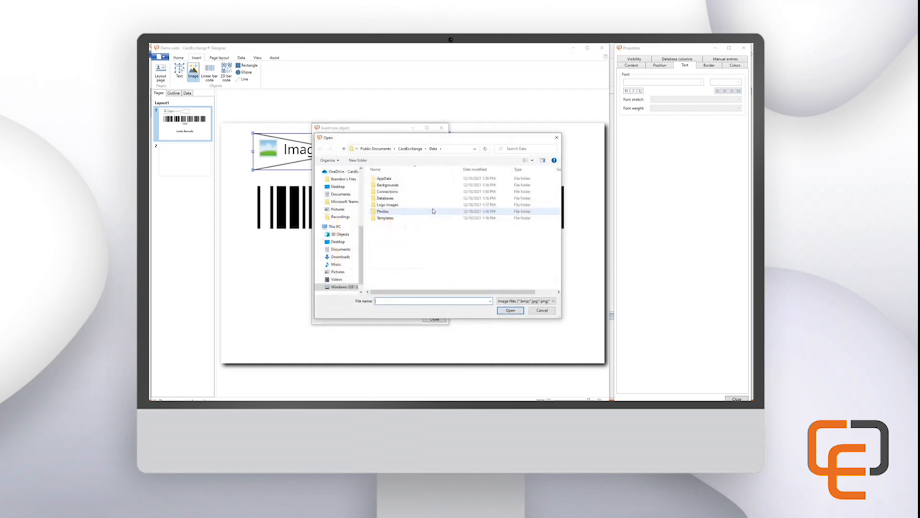
double_click(391, 205)
double_click(390, 207)
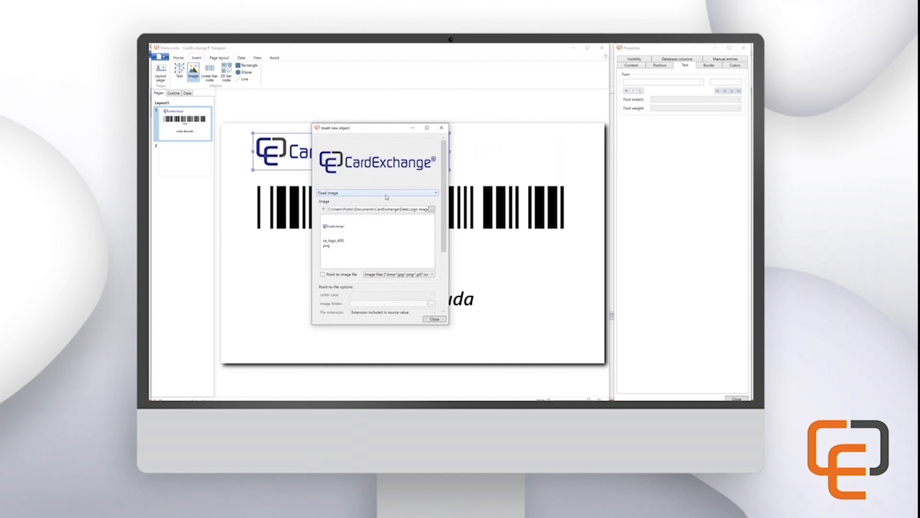
left_click(432, 320)
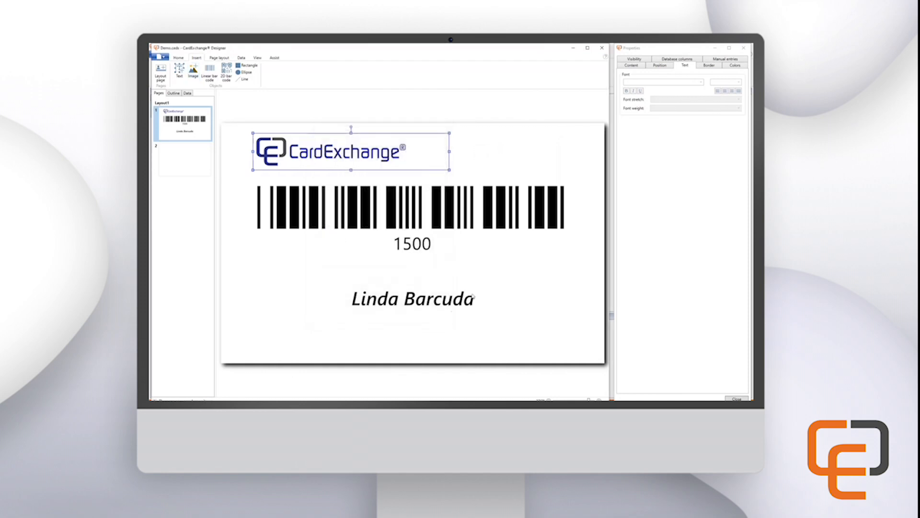
Step: Centre the logo horizontally and vertically in its frame and enlarge the frame's height to about 0.36"
left_click(660, 66)
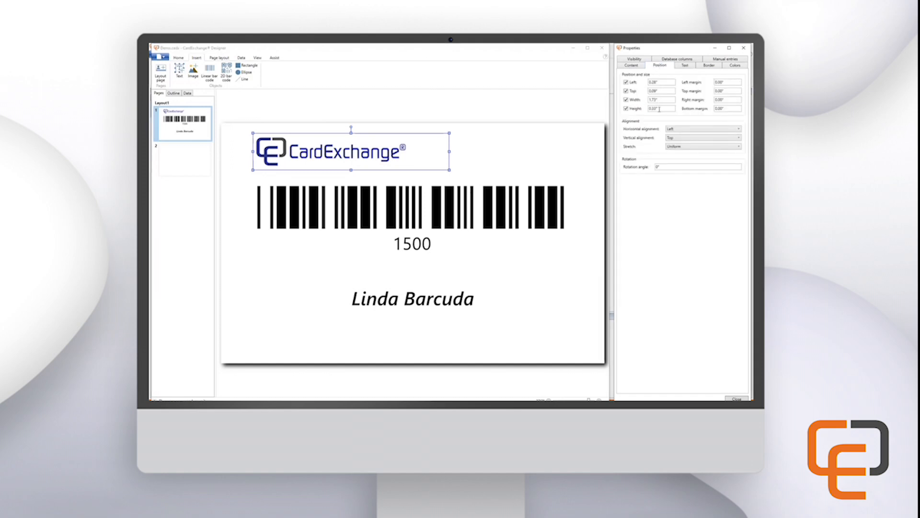
left_click(687, 135)
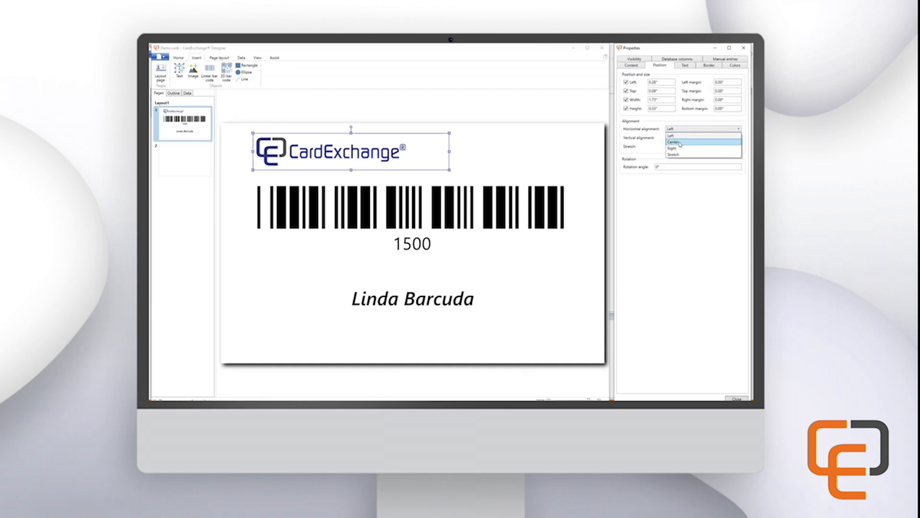
left_click(682, 140)
left_click(680, 142)
left_click(680, 150)
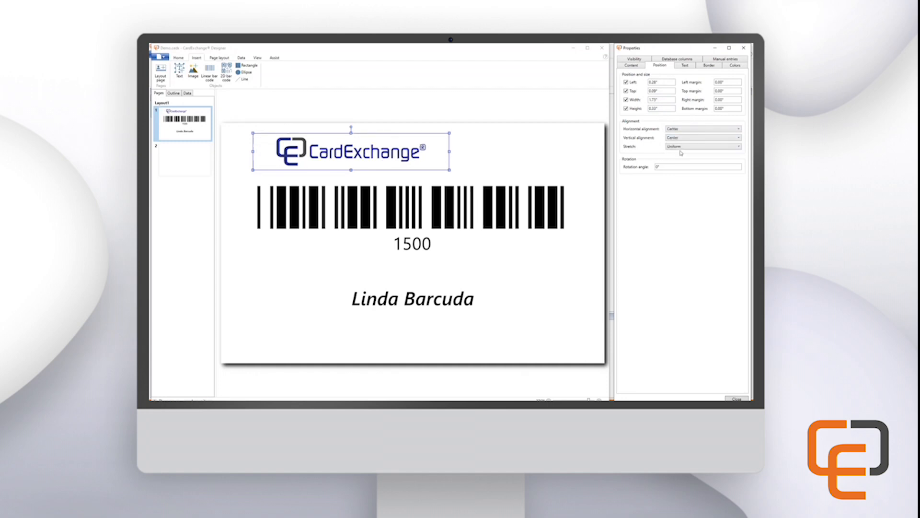
left_click_drag(351, 170, 350, 175)
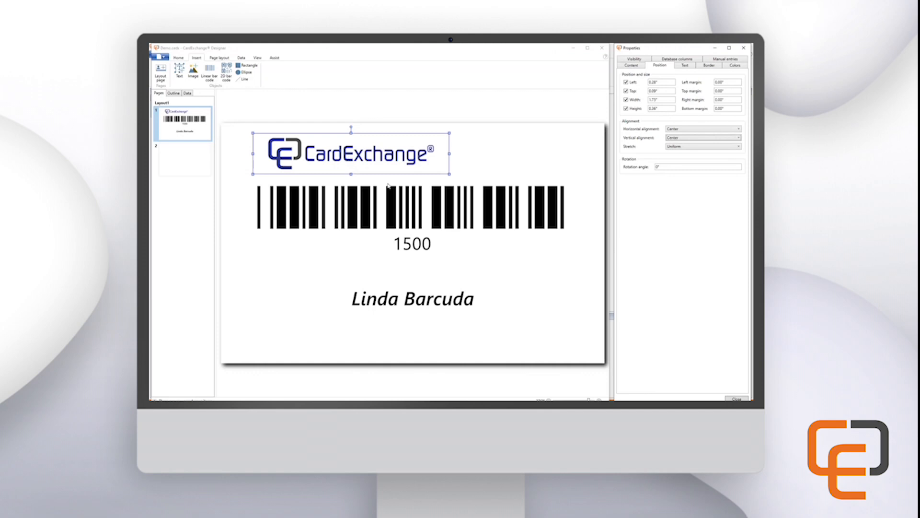
Step: Rearrange the card: raise the name slightly, place the bar code directly below it, and move the logo to the card's upper right area
left_click(409, 295)
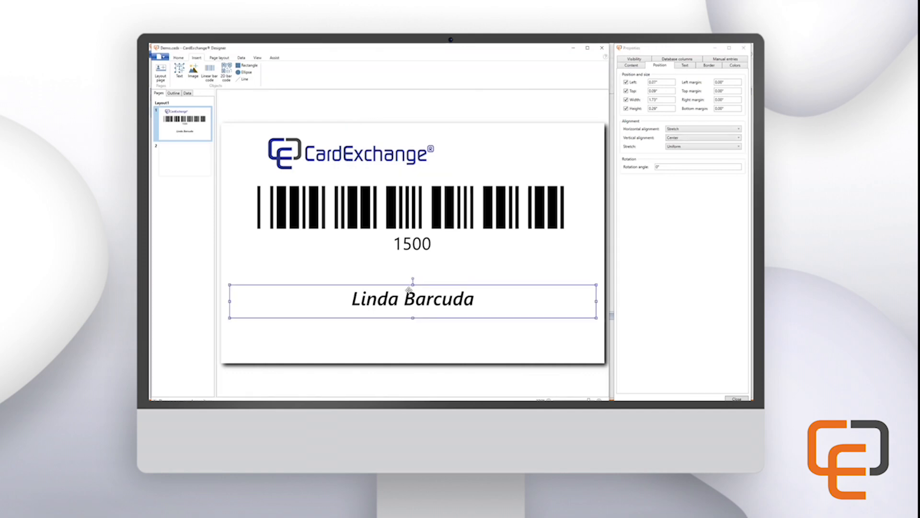
left_click_drag(408, 295, 406, 277)
left_click(401, 232)
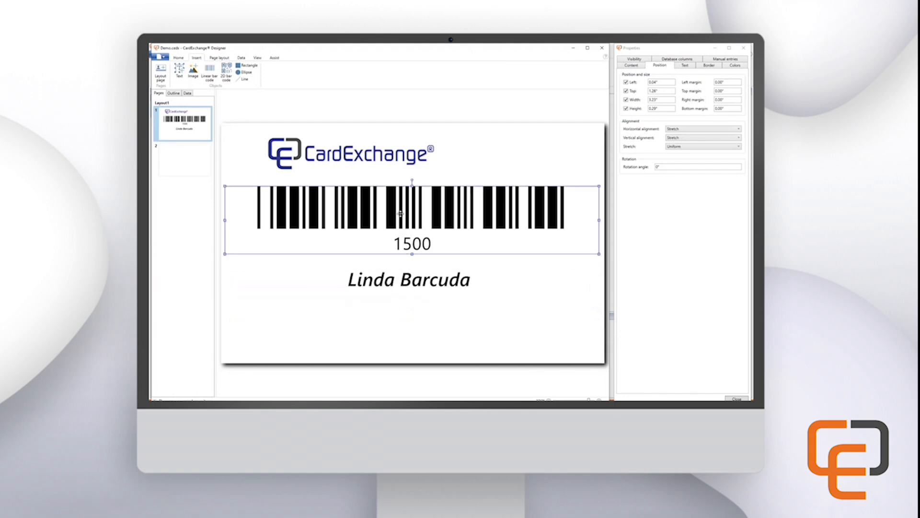
left_click_drag(401, 212, 400, 316)
left_click(358, 160)
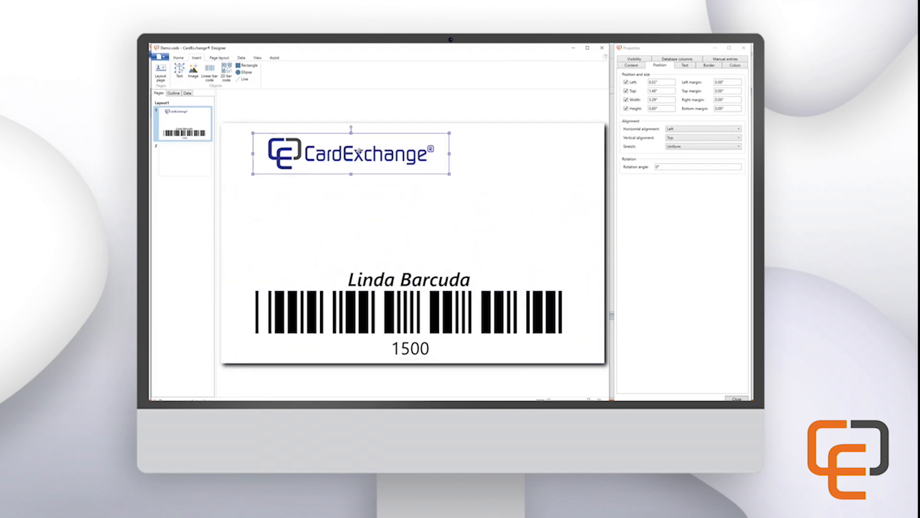
left_click_drag(365, 153, 509, 203)
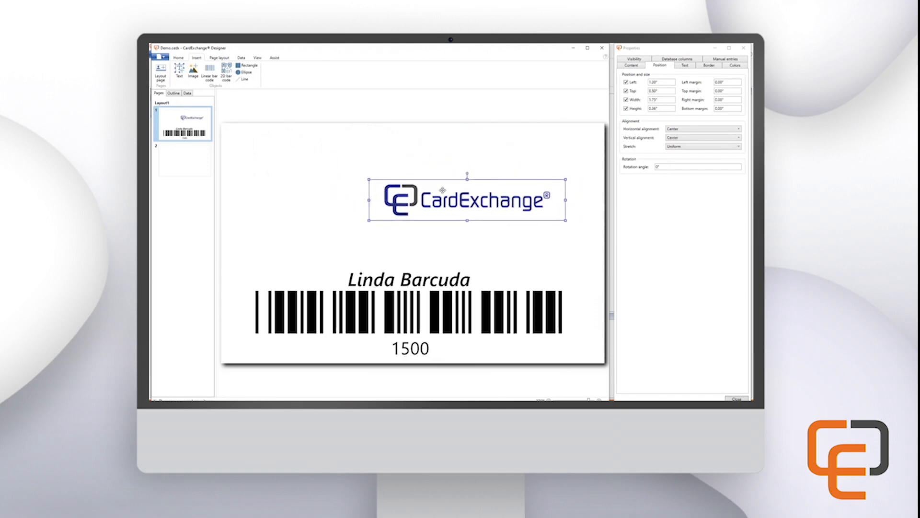
Step: Insert a Photo image about 0.8" by 1" in the card's upper-left corner and link it to the ID database column
left_click(193, 73)
left_click_drag(235, 136, 326, 249)
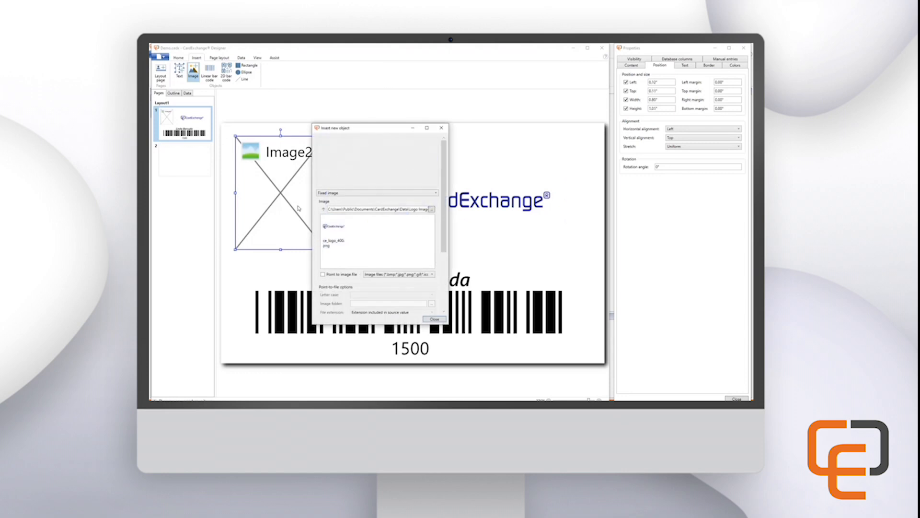
left_click(334, 193)
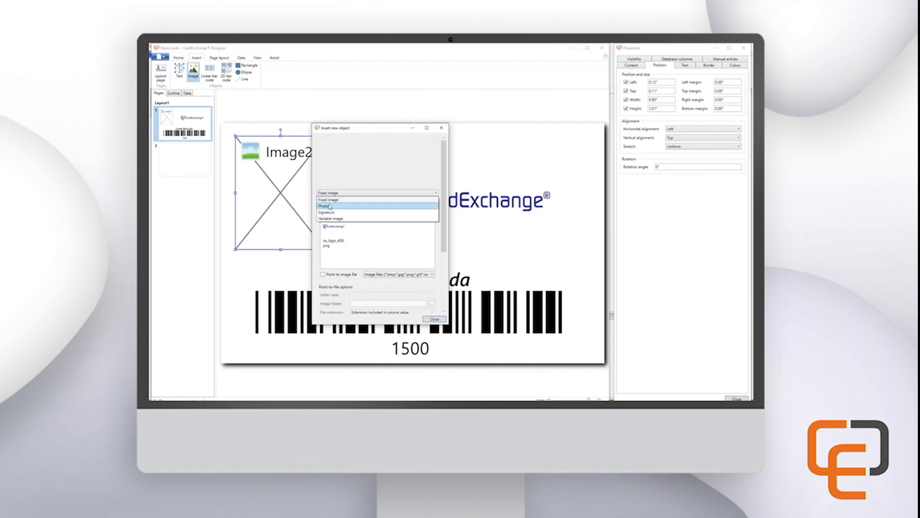
left_click(330, 207)
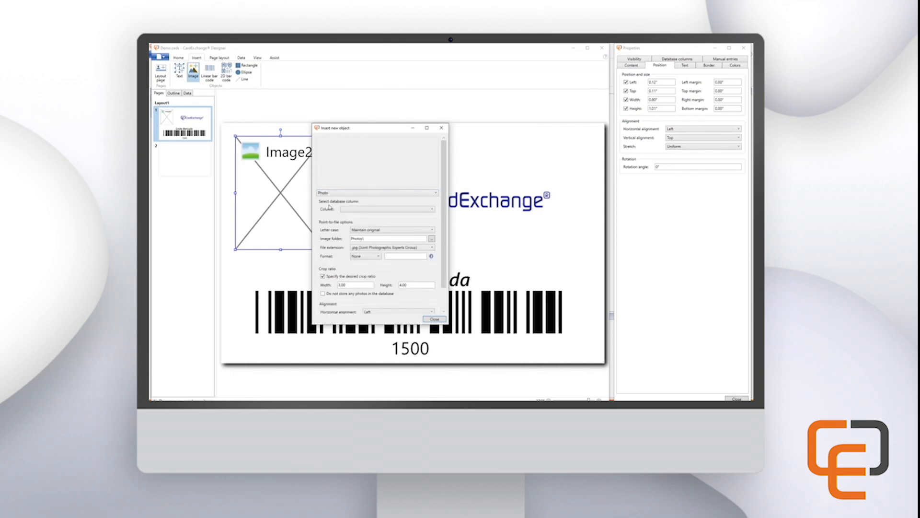
left_click(370, 213)
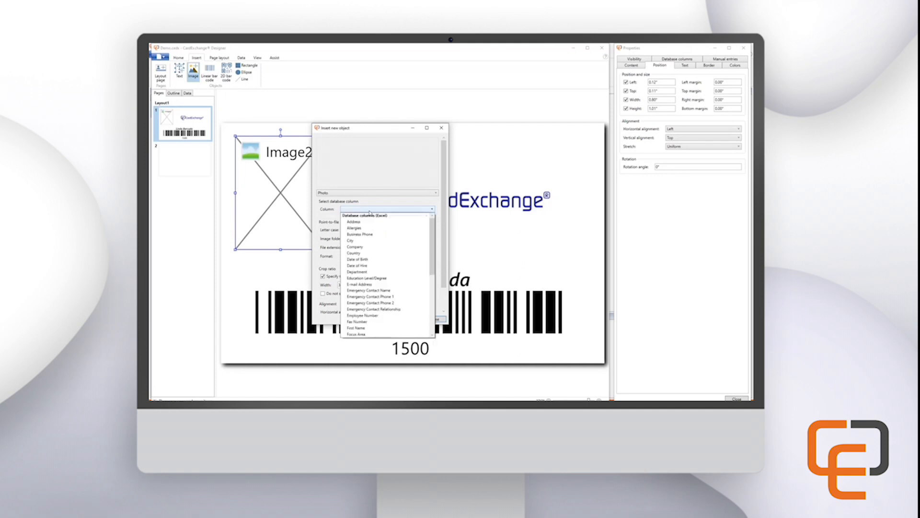
scroll(355, 292, "down", 4)
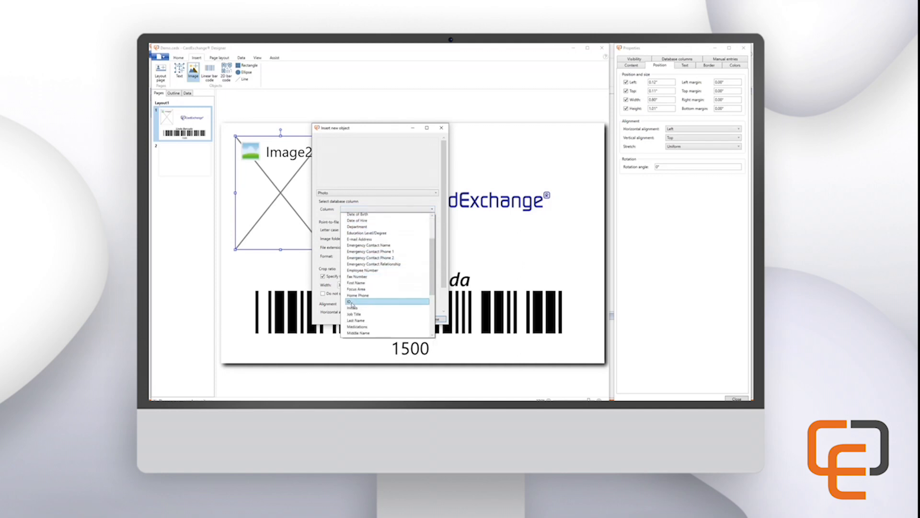
left_click(353, 302)
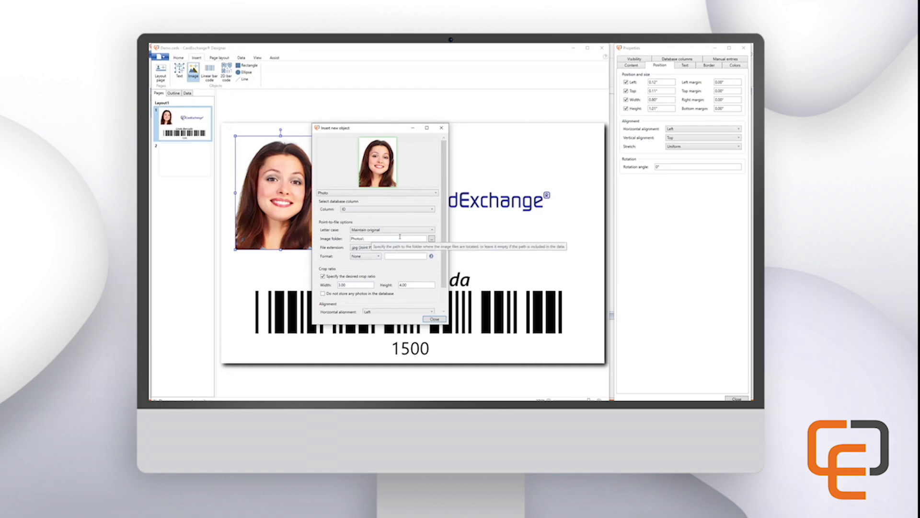
Step: Keep Photos as the photo's image folder and .jpg as its file extension, and finish inserting it
left_click(432, 239)
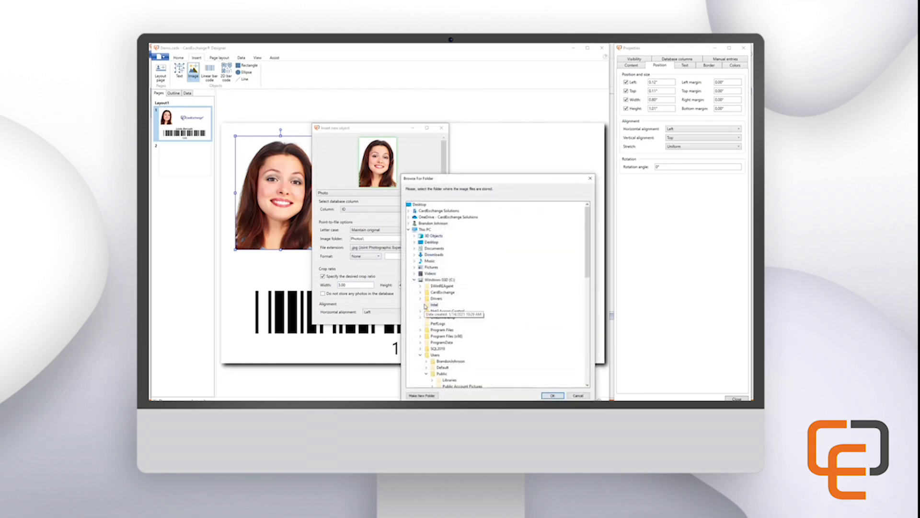
scroll(426, 309, "down", 7)
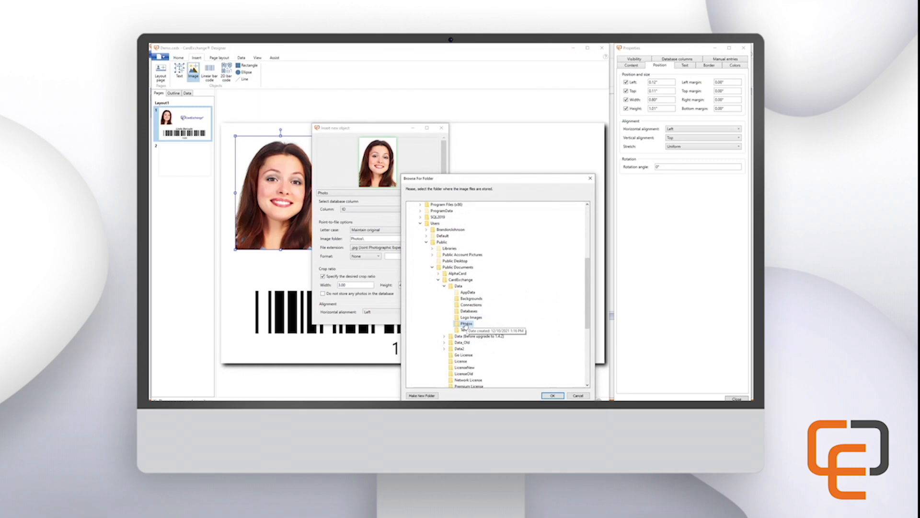
left_click(552, 395)
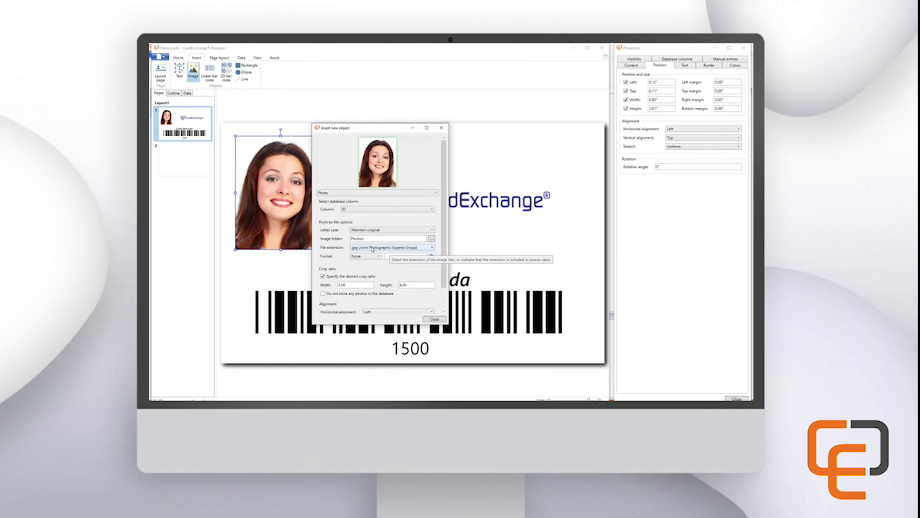
left_click(372, 249)
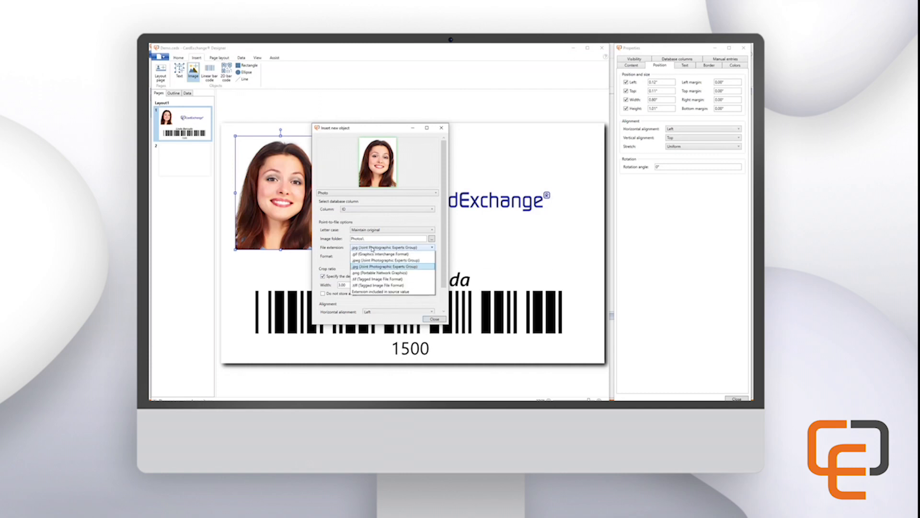
left_click(375, 273)
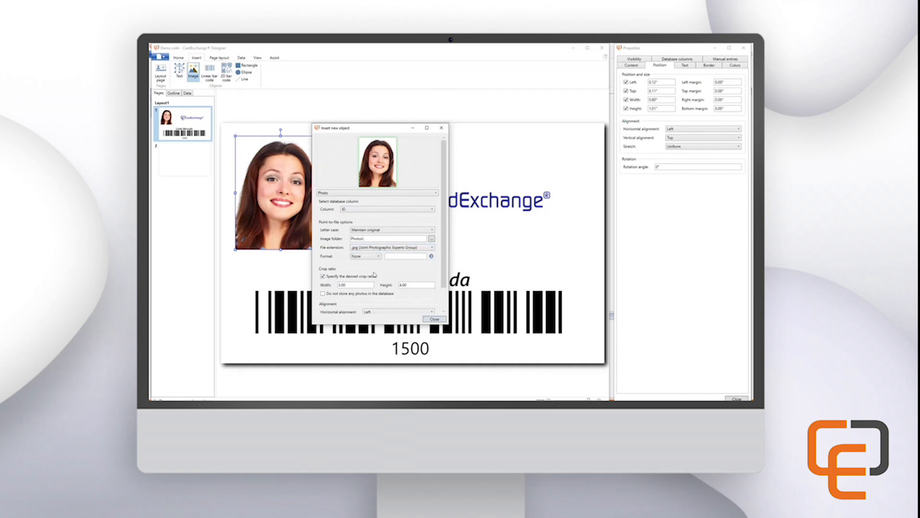
left_click(403, 283)
left_click(434, 320)
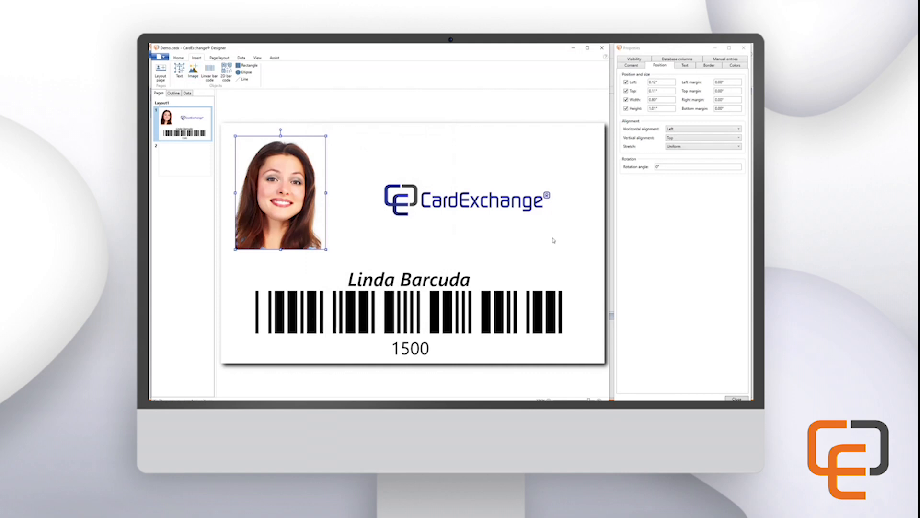
Step: Set the photo's border thickness to 0.01" on all four sides
left_click(710, 66)
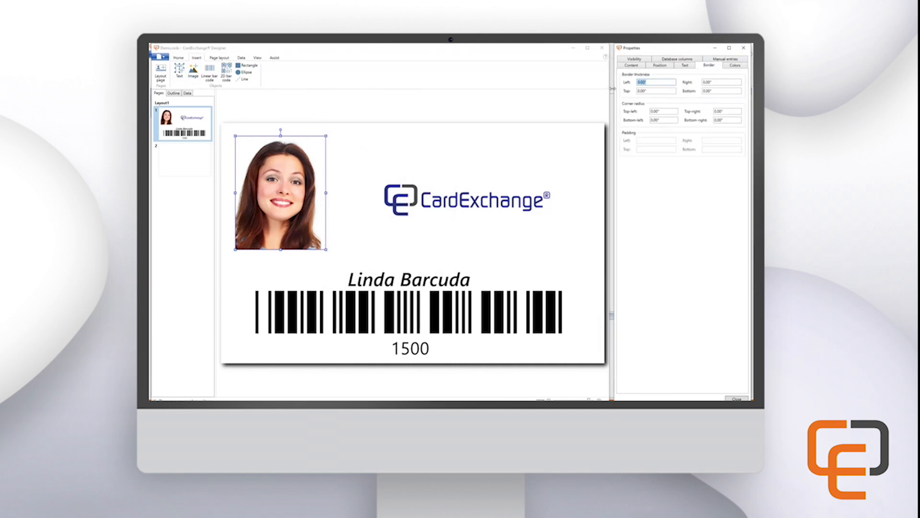
key("BackSpace")
type(".01")
key("Tab")
type(".01")
key("Tab")
type(".01")
key("Tab")
type(".01")
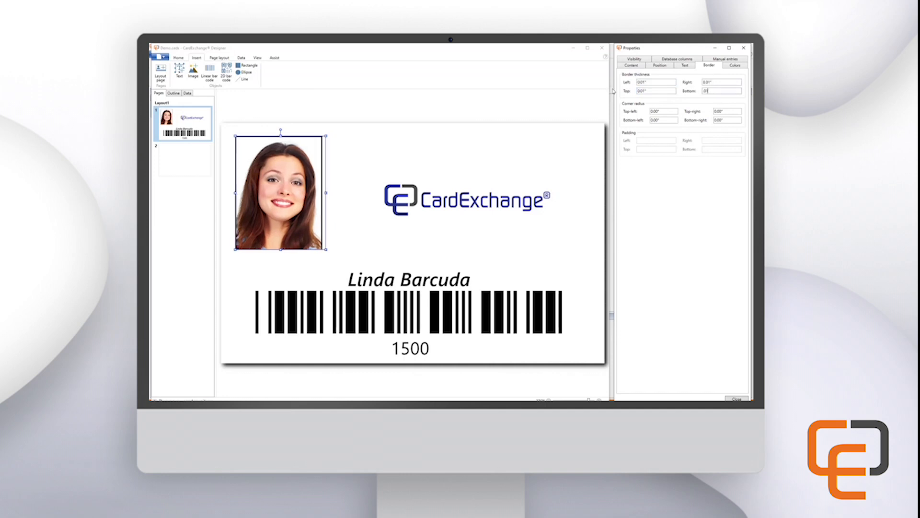
key("Tab")
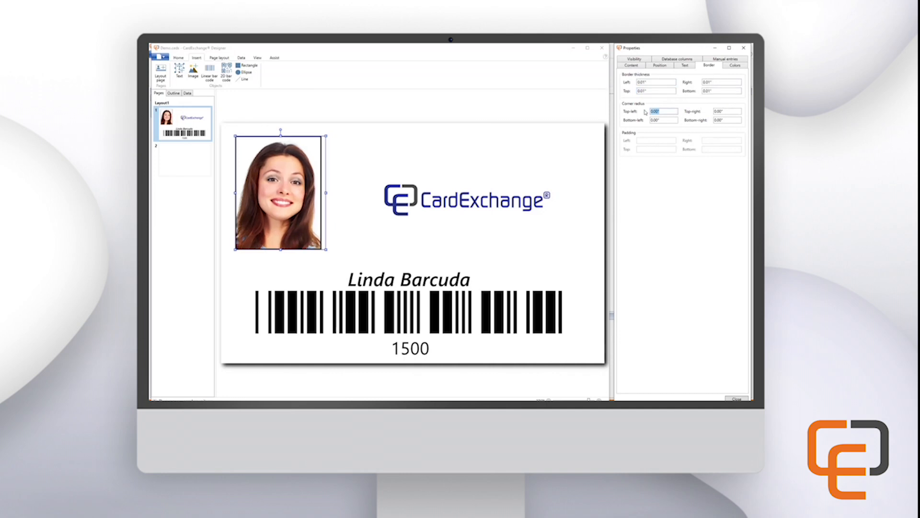
Step: Set all four corner radii of the photo's border to 0.01" and shift the photo slightly down and to the right
type(".01")
key("Tab")
type(".01")
key("Tab")
type(".01")
key("Tab")
type(".01")
left_click(370, 164)
left_click_drag(277, 160, 286, 165)
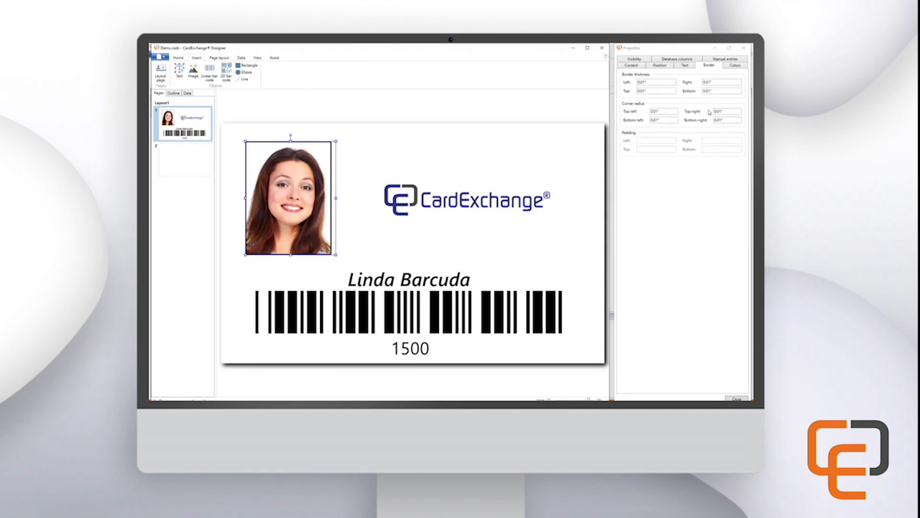
Step: Change the photo's border brush to red by raising its red value to about 248
left_click(737, 66)
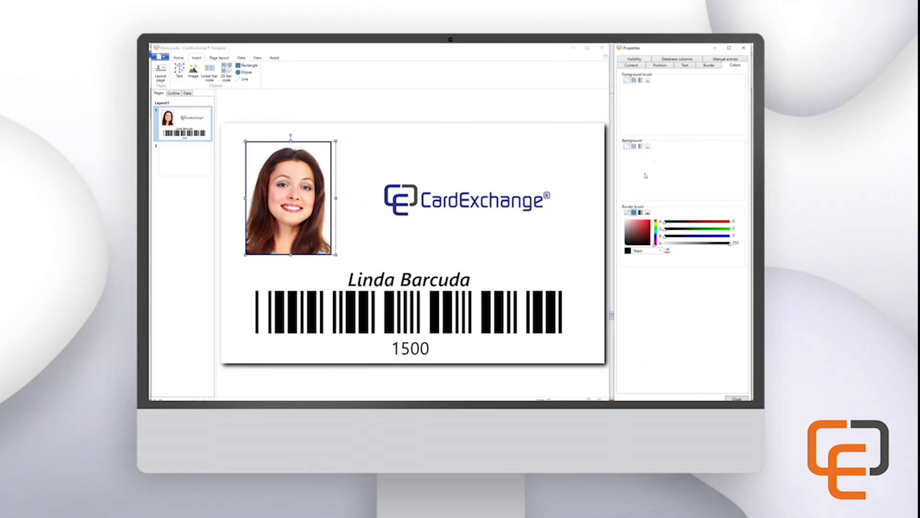
left_click_drag(665, 222, 726, 227)
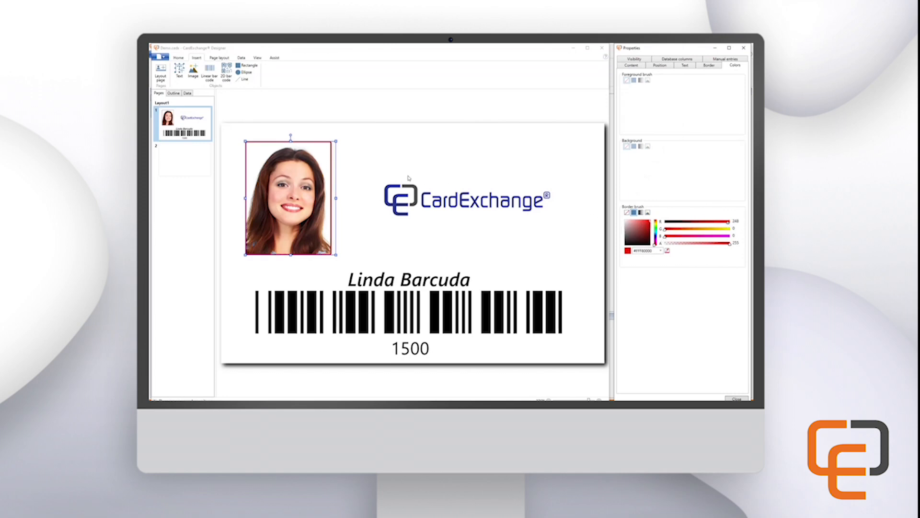
left_click(329, 192)
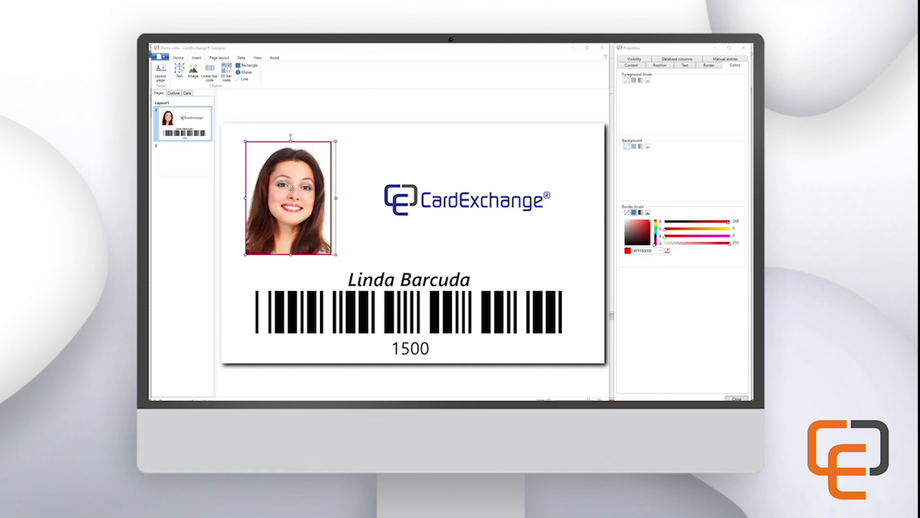
Step: Shrink the employee photo from its lower-right corner and enlarge the CardExchange logo from its lower-left corner
left_click(303, 191)
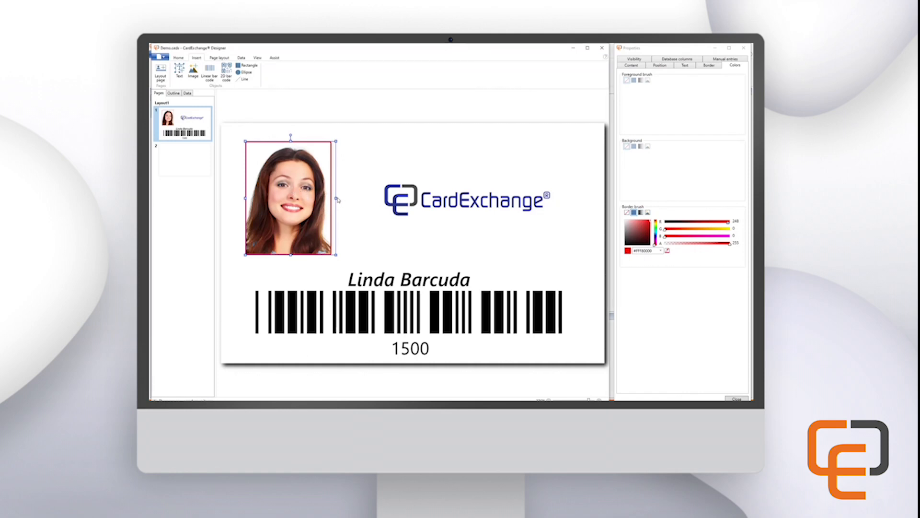
left_click_drag(336, 199, 330, 198)
left_click_drag(332, 256, 321, 238)
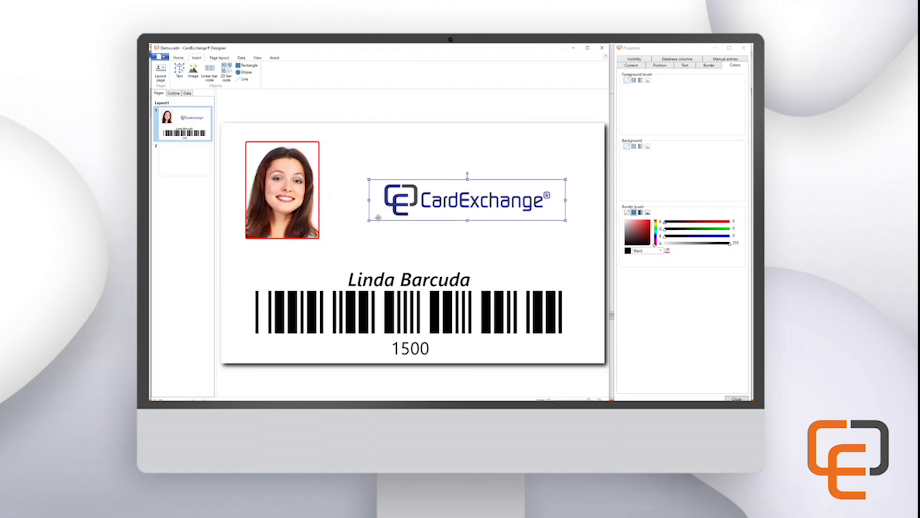
left_click_drag(369, 220, 353, 232)
Step: Move the name text up clear of the bar code, and turn off the bar code's caption
left_click(379, 272)
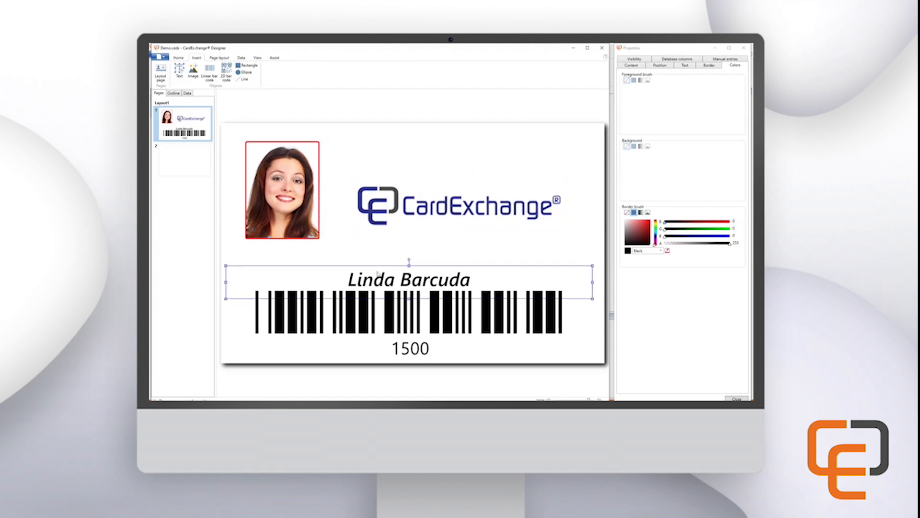
left_click_drag(378, 271, 386, 259)
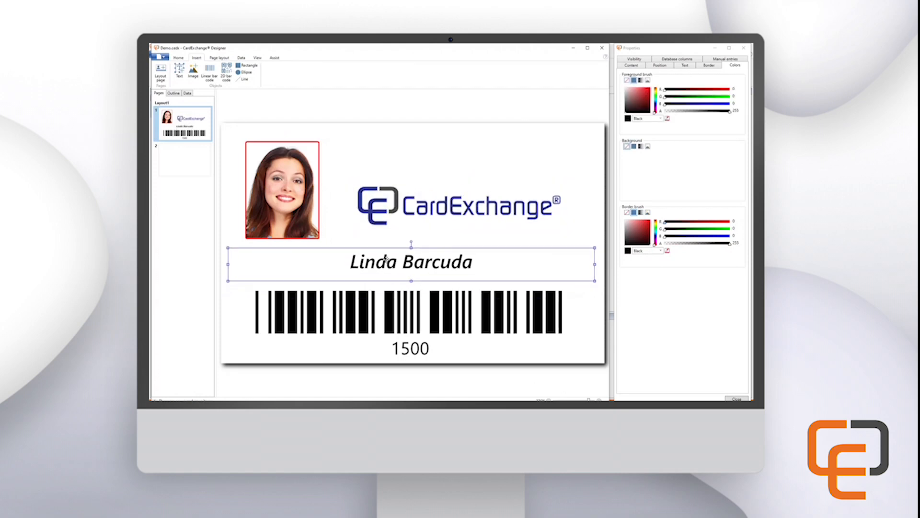
left_click(388, 306)
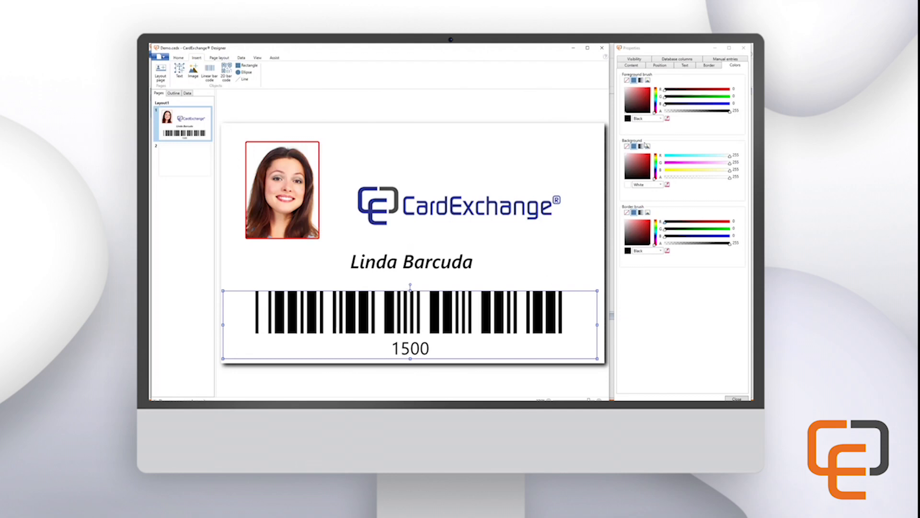
left_click(685, 66)
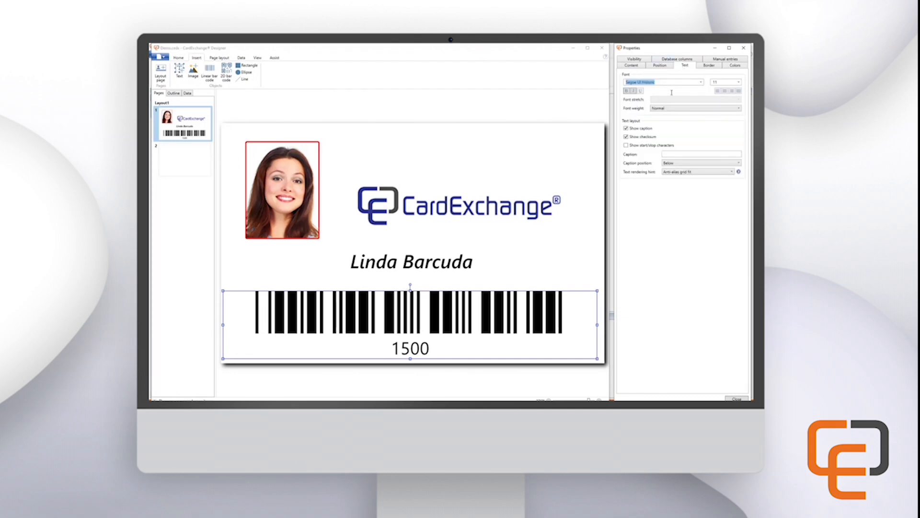
left_click(641, 129)
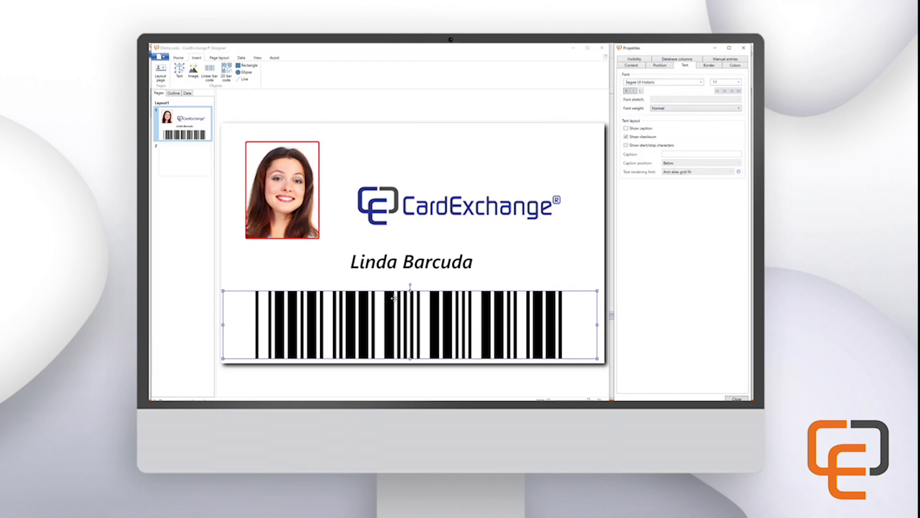
Step: Reduce the bar code's height by lowering its top edge, keeping its bottom edge in place
left_click(398, 298)
left_click(411, 288)
left_click(411, 294)
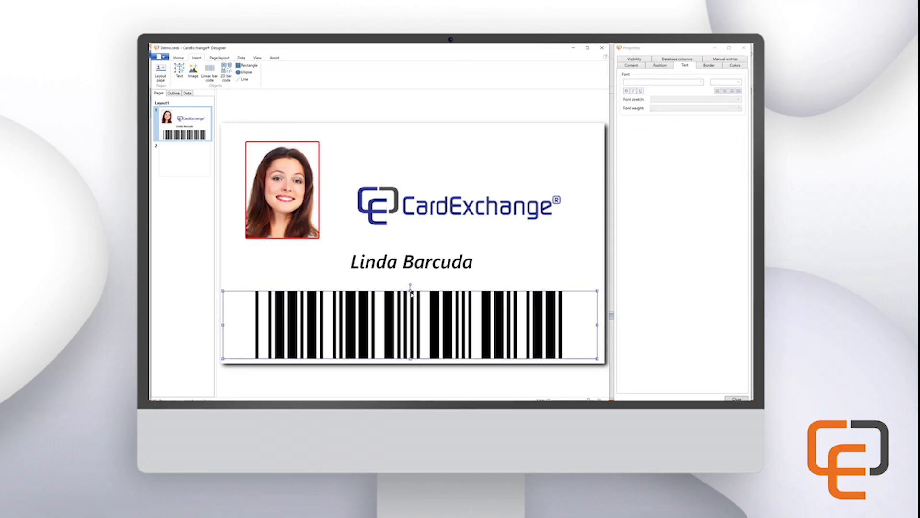
left_click_drag(410, 288, 411, 316)
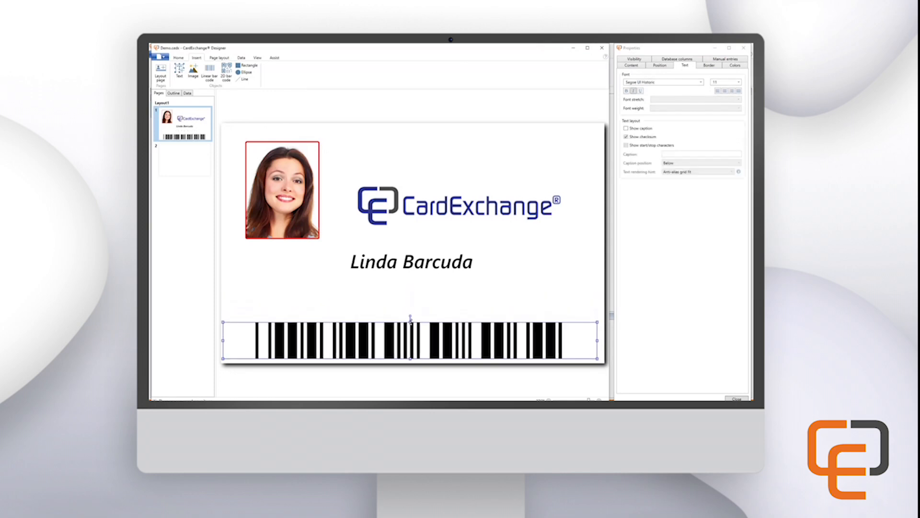
Step: Move the name text down to just above the bar code and enlarge the employee photo from its lower-right corner
left_click_drag(406, 266, 408, 293)
left_click(319, 238)
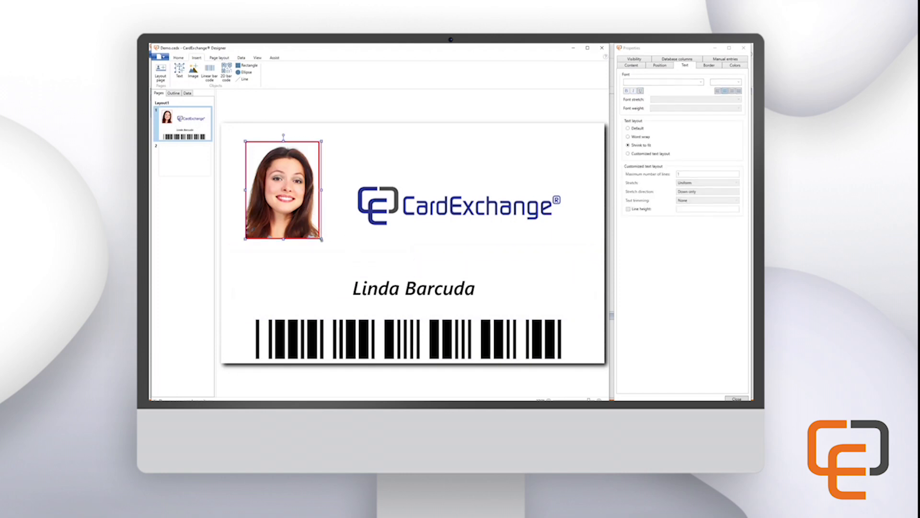
left_click_drag(320, 239, 333, 258)
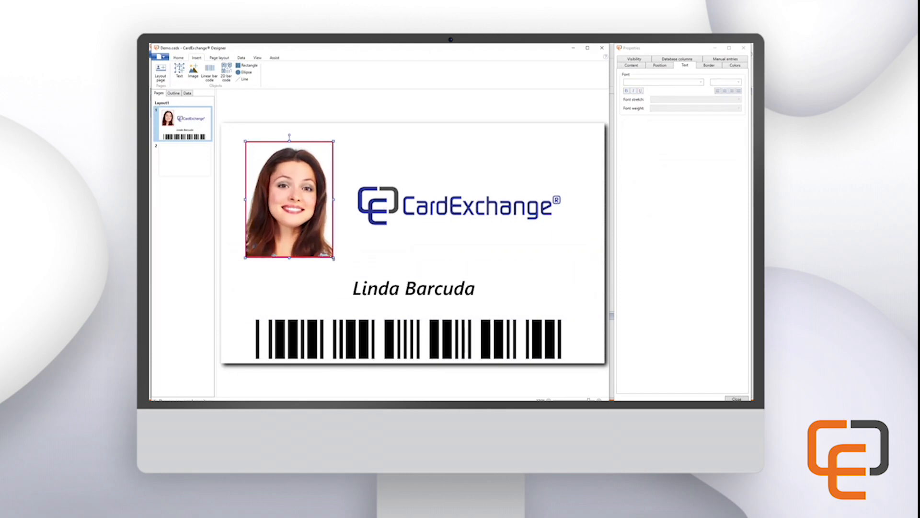
Step: Select the name text together with the bar code and align both objects left
left_click(369, 286)
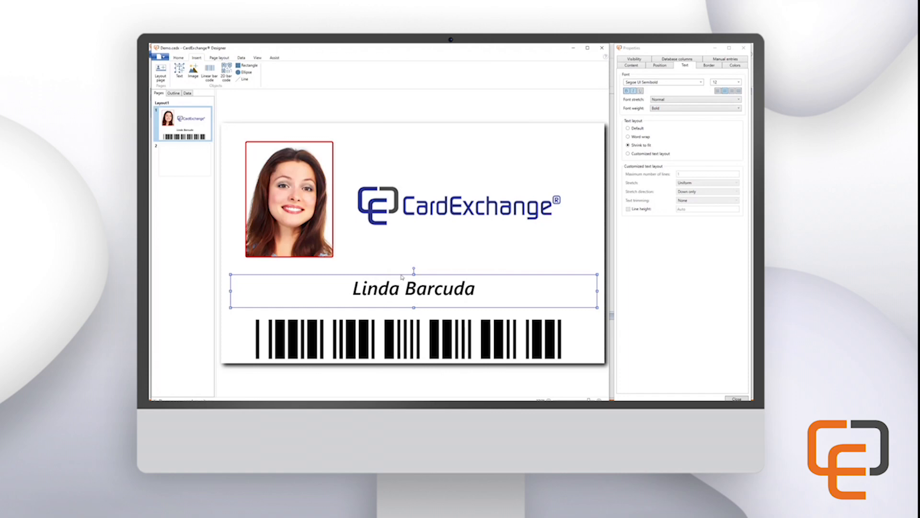
left_click(384, 335, "ctrl")
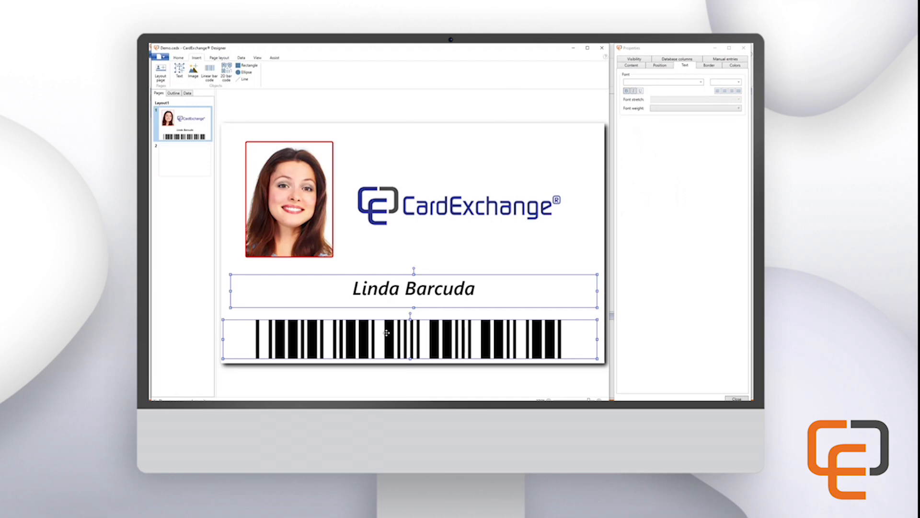
right_click(386, 332)
mouse_move(409, 306)
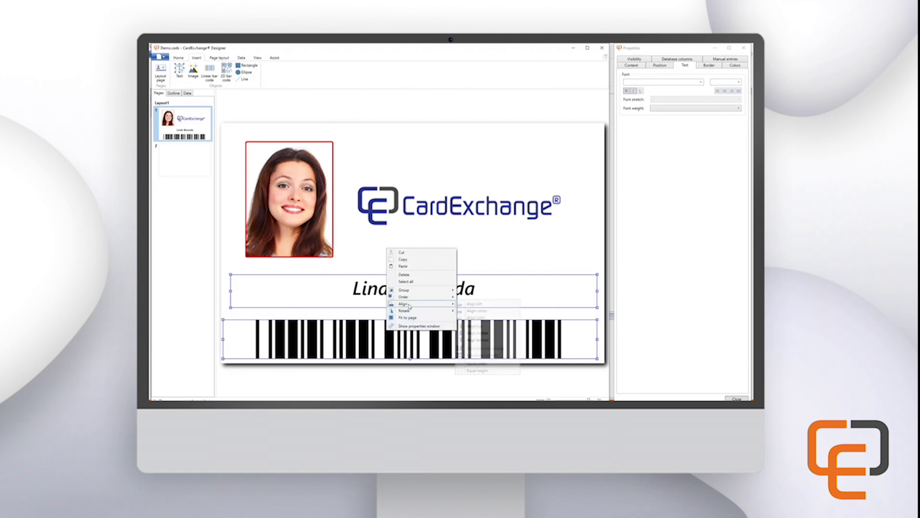
left_click(472, 304)
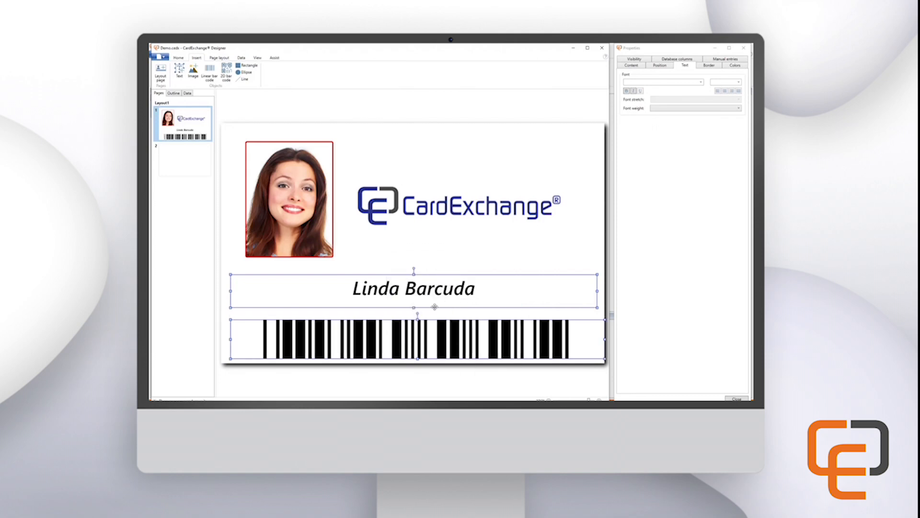
Step: Give the selected name text and bar code equal width and equal height
right_click(421, 335)
mouse_move(438, 309)
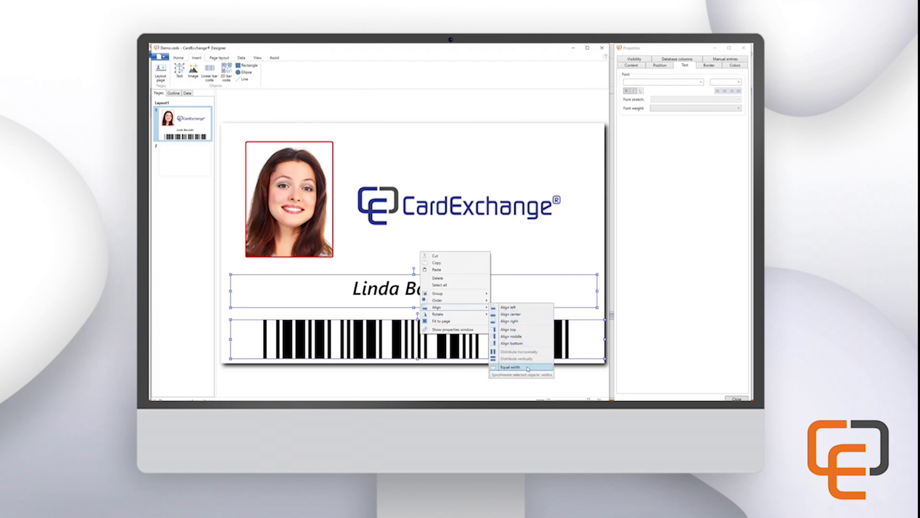
left_click(528, 368)
right_click(454, 335)
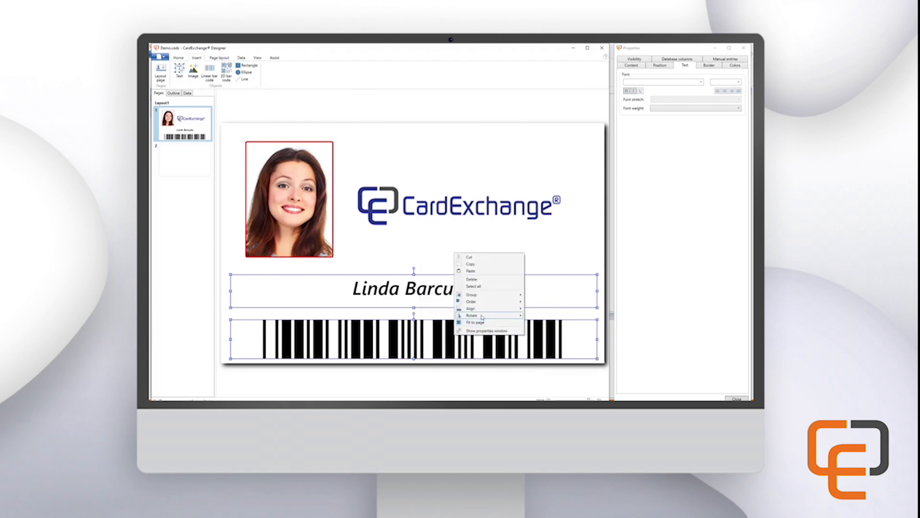
mouse_move(508, 311)
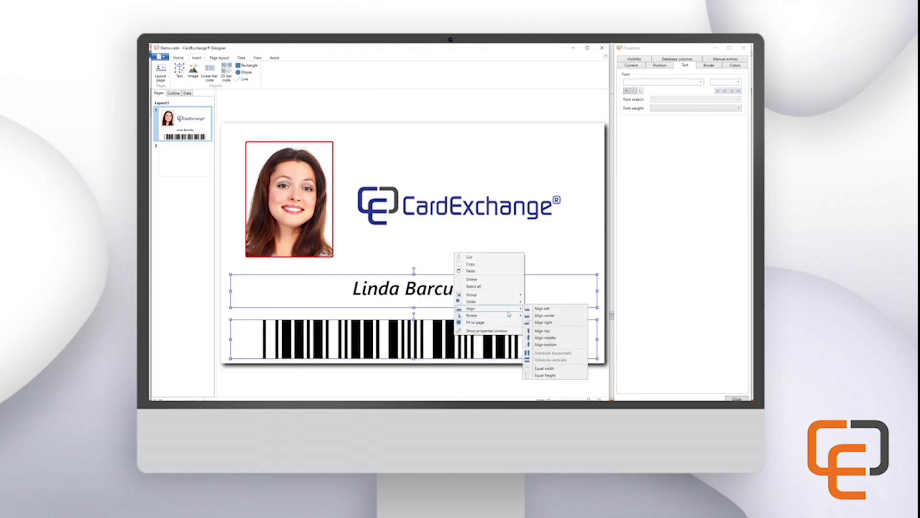
left_click(551, 376)
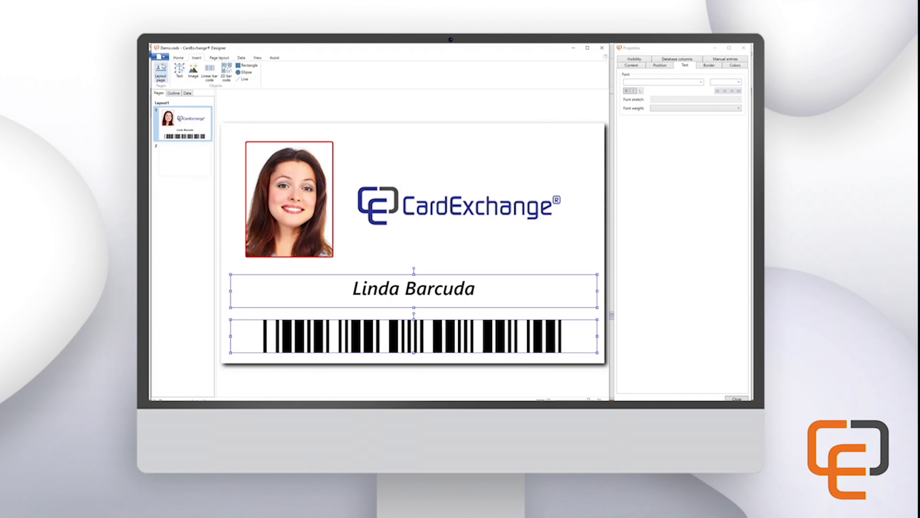
Step: Save the Demo card template and close the designer, keeping the changes to Demo.cxds
left_click(162, 56)
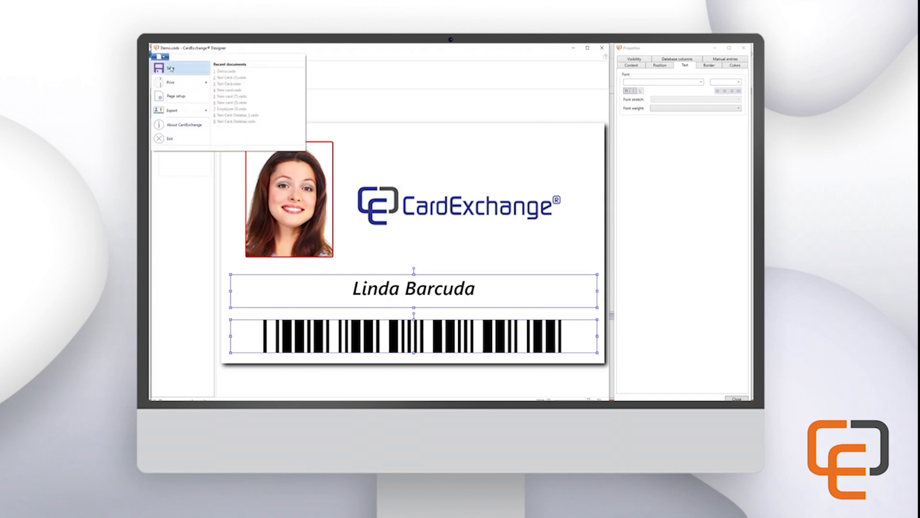
left_click(170, 68)
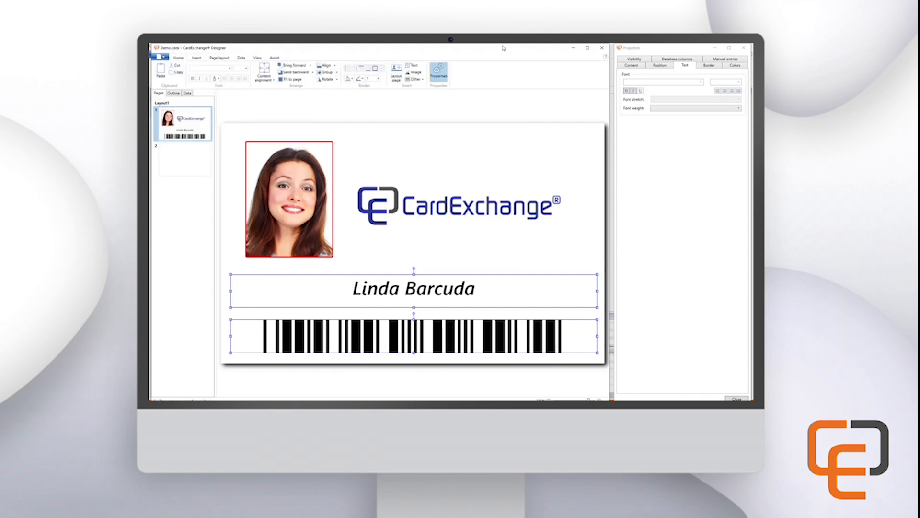
left_click(602, 48)
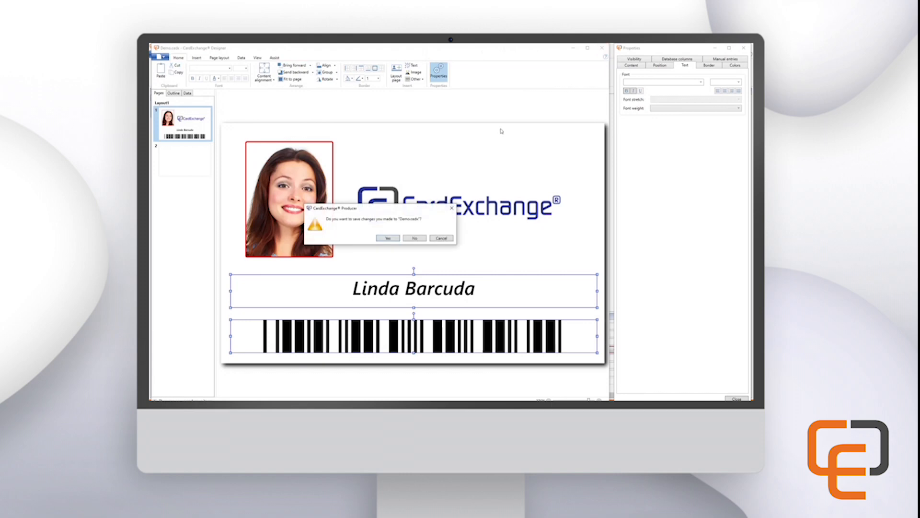
left_click(398, 239)
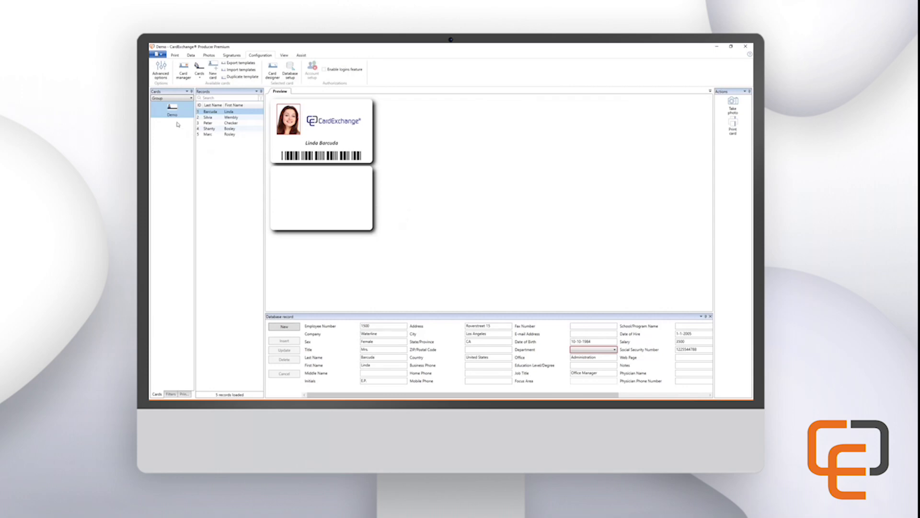
Step: View the first employee's record with the Demo card and highlight its Company value
left_click(210, 111)
left_click(175, 111)
left_click_drag(380, 334, 357, 335)
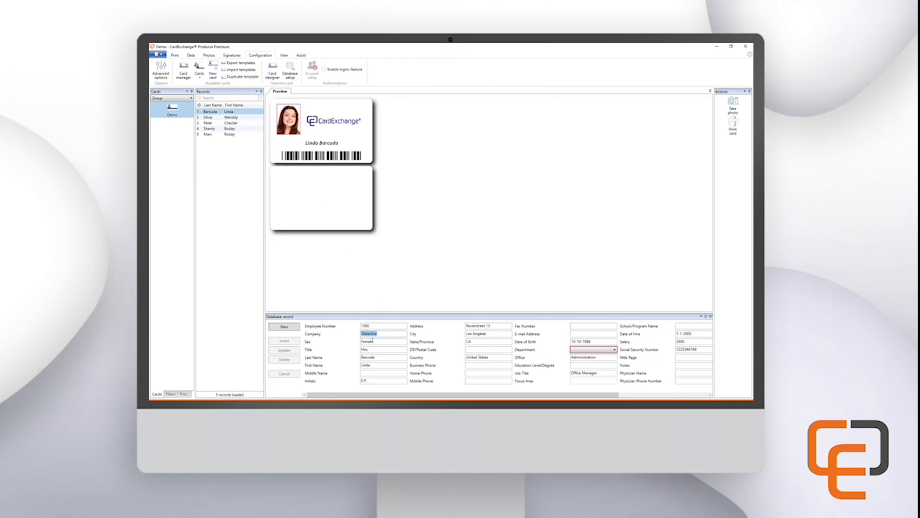